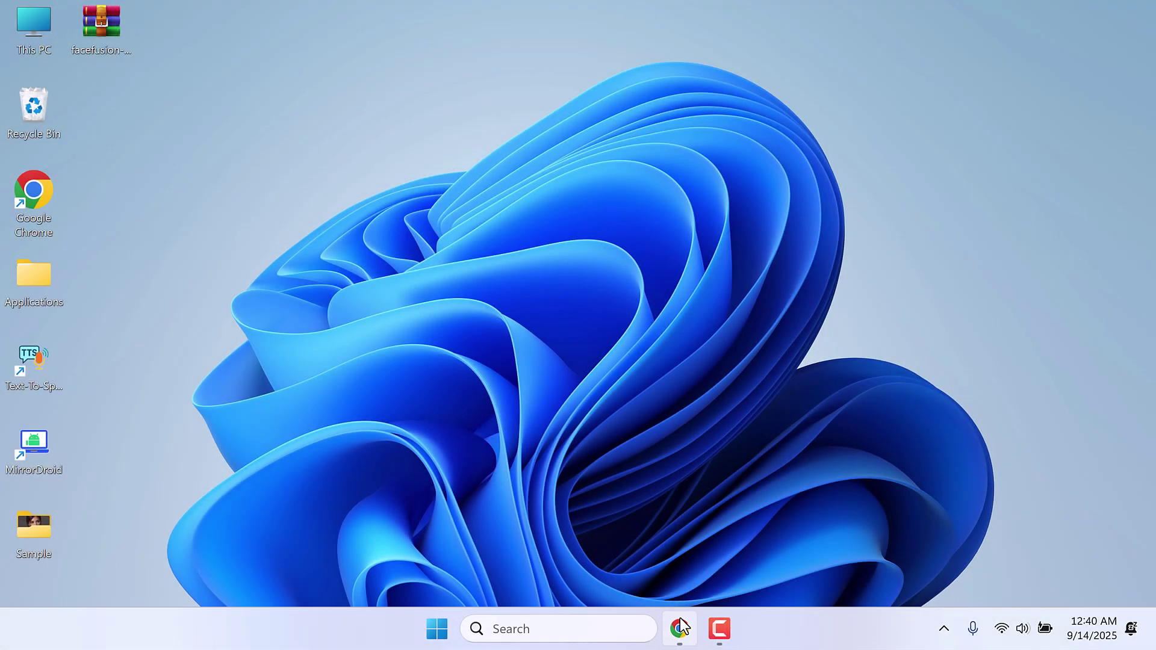
- Look over the facefusion GitHub repository page, then switch to the Anaconda homepage tab
{"action": "left_click", "coordinate": [680, 628]}
{"action": "scroll", "coordinate": [895, 373], "scroll_direction": "down", "scroll_amount": 3}
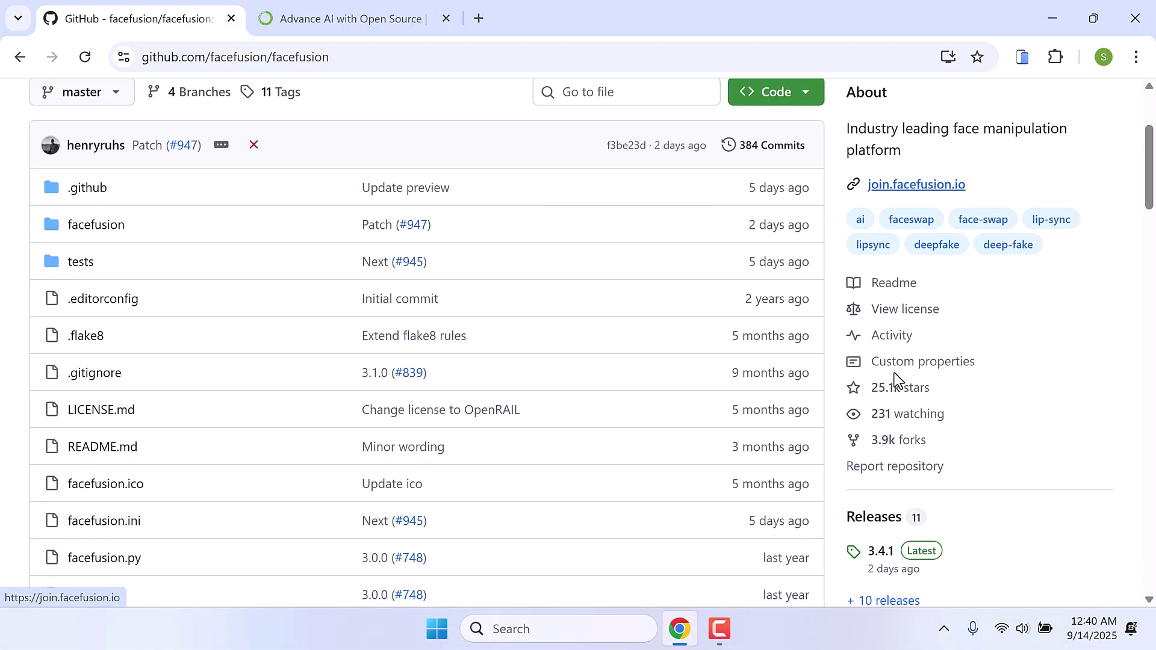
{"action": "scroll", "coordinate": [894, 373], "scroll_direction": "down", "scroll_amount": 3}
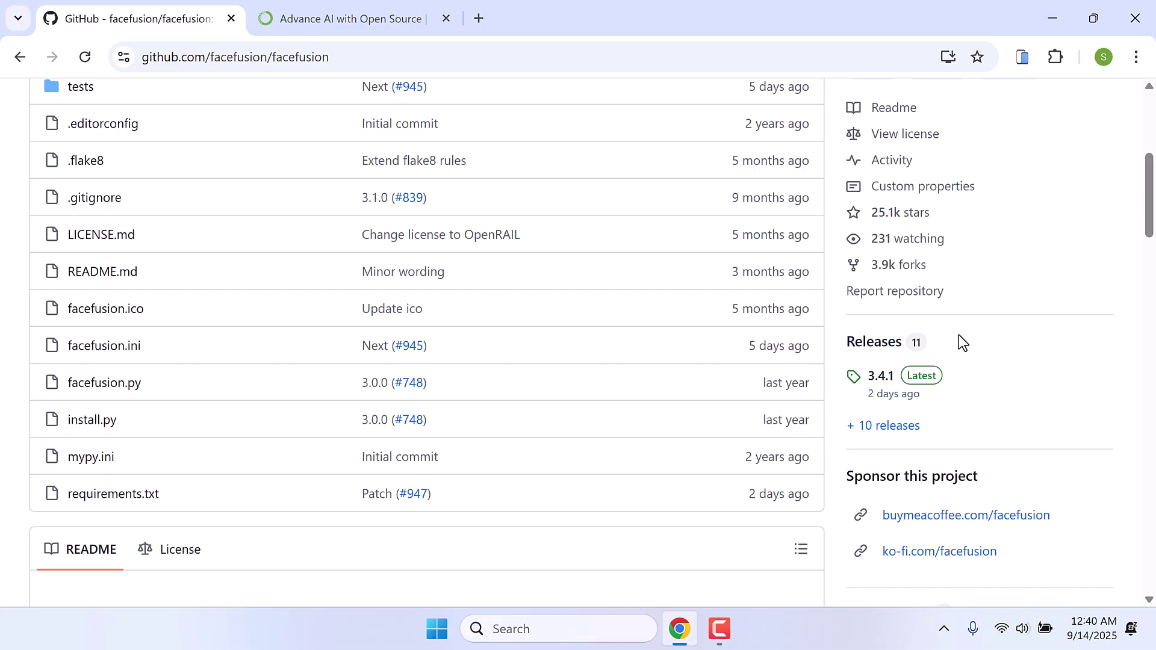
{"action": "scroll", "coordinate": [731, 282], "scroll_direction": "up", "scroll_amount": 6}
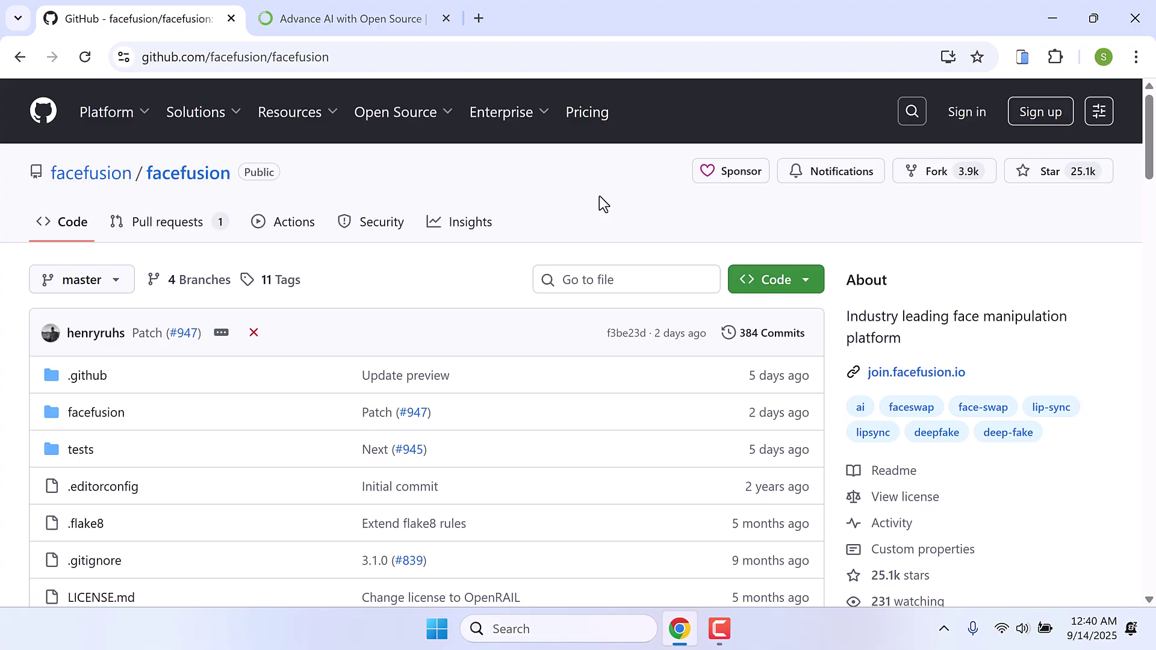
{"action": "left_click", "coordinate": [360, 20]}
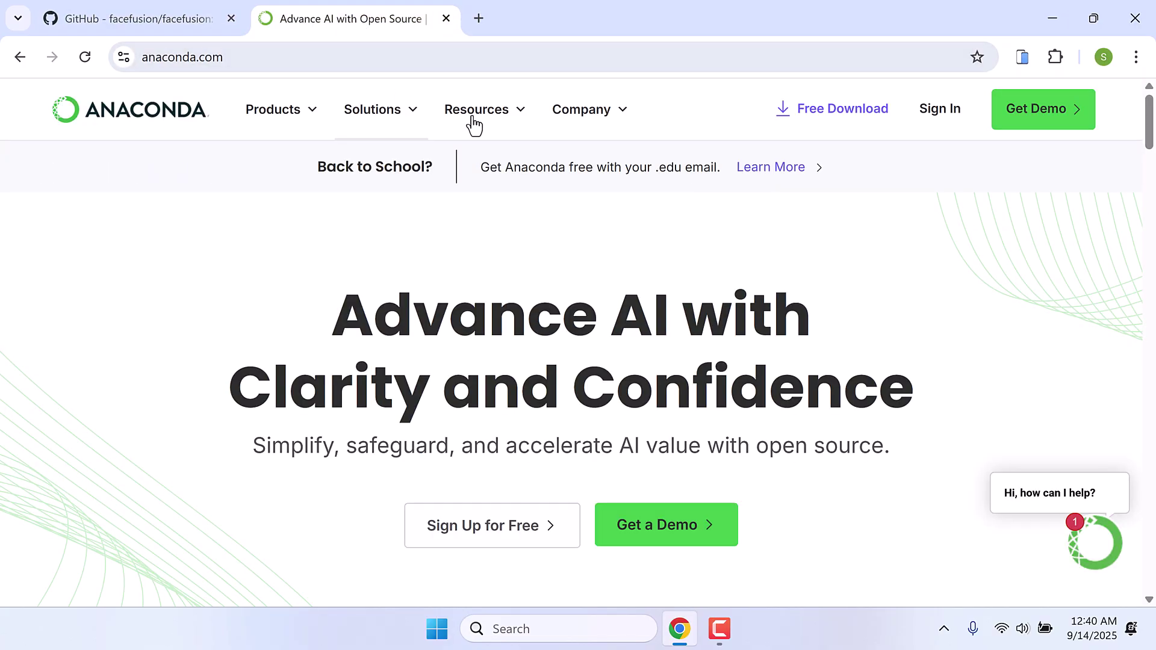
- Go to Anaconda's Free Download page and request the Miniconda installer
{"action": "left_click", "coordinate": [831, 113]}
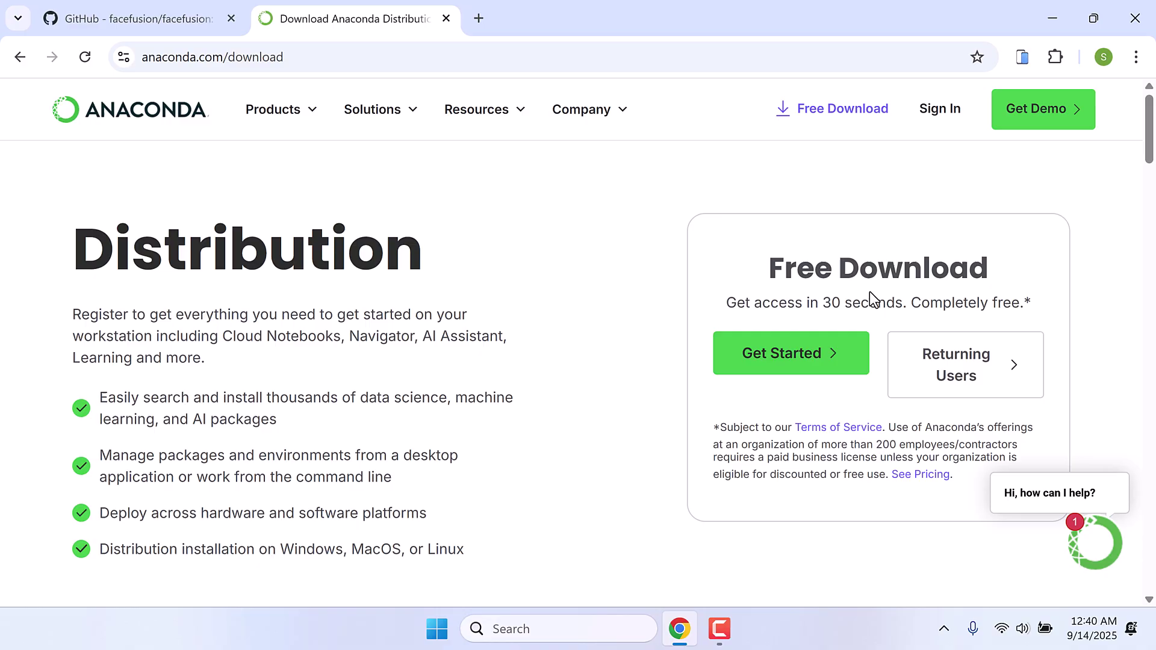
{"action": "scroll", "coordinate": [618, 391], "scroll_direction": "down", "scroll_amount": 20}
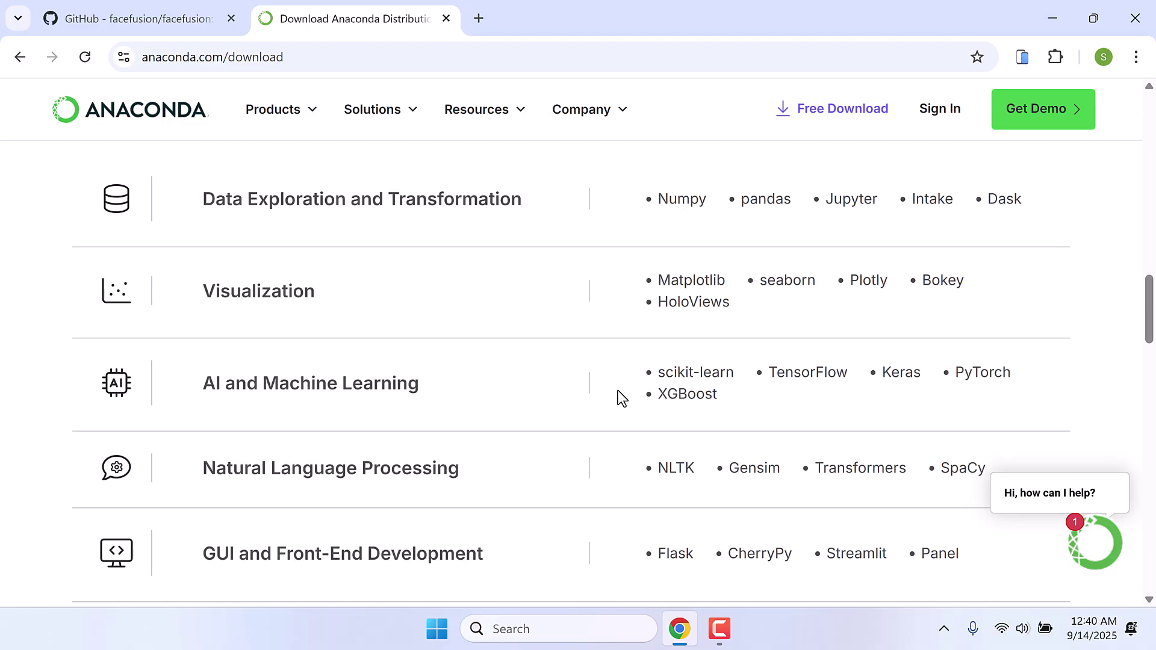
{"action": "scroll", "coordinate": [618, 390], "scroll_direction": "down", "scroll_amount": 10}
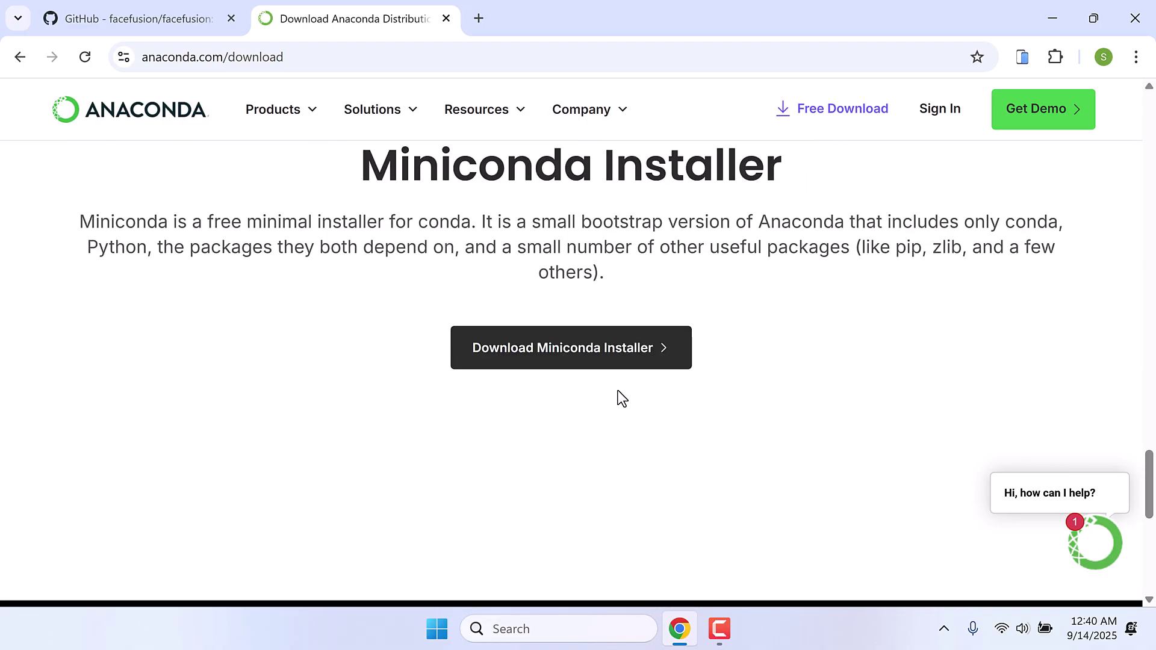
{"action": "left_click", "coordinate": [584, 365]}
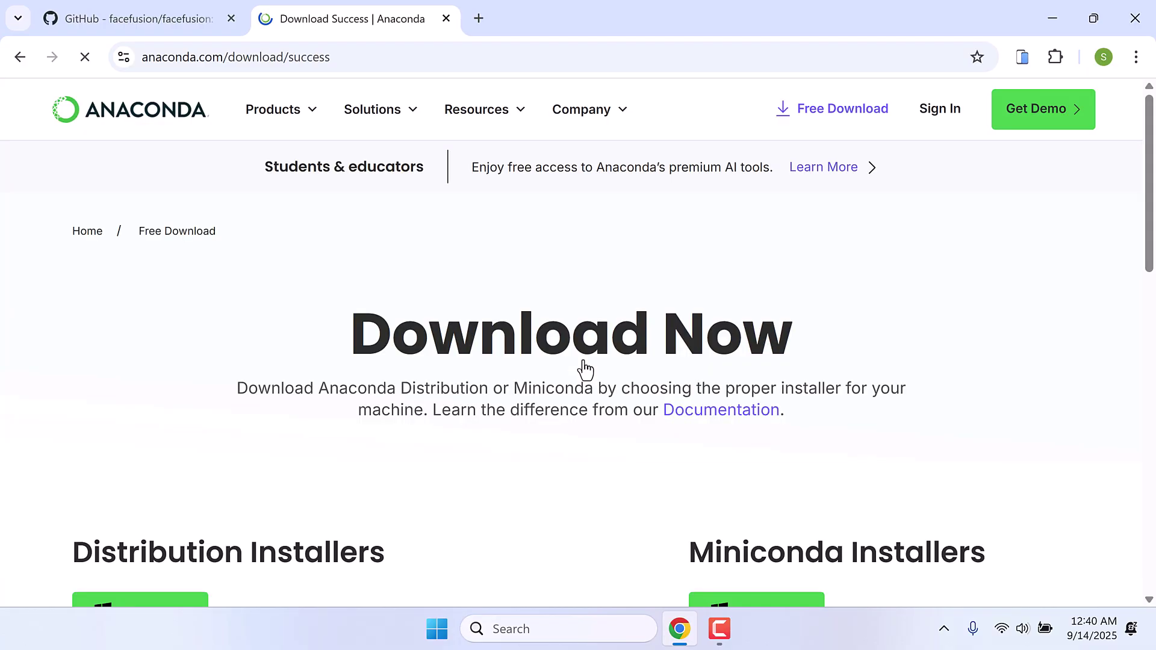
{"action": "scroll", "coordinate": [584, 365], "scroll_direction": "down", "scroll_amount": 4}
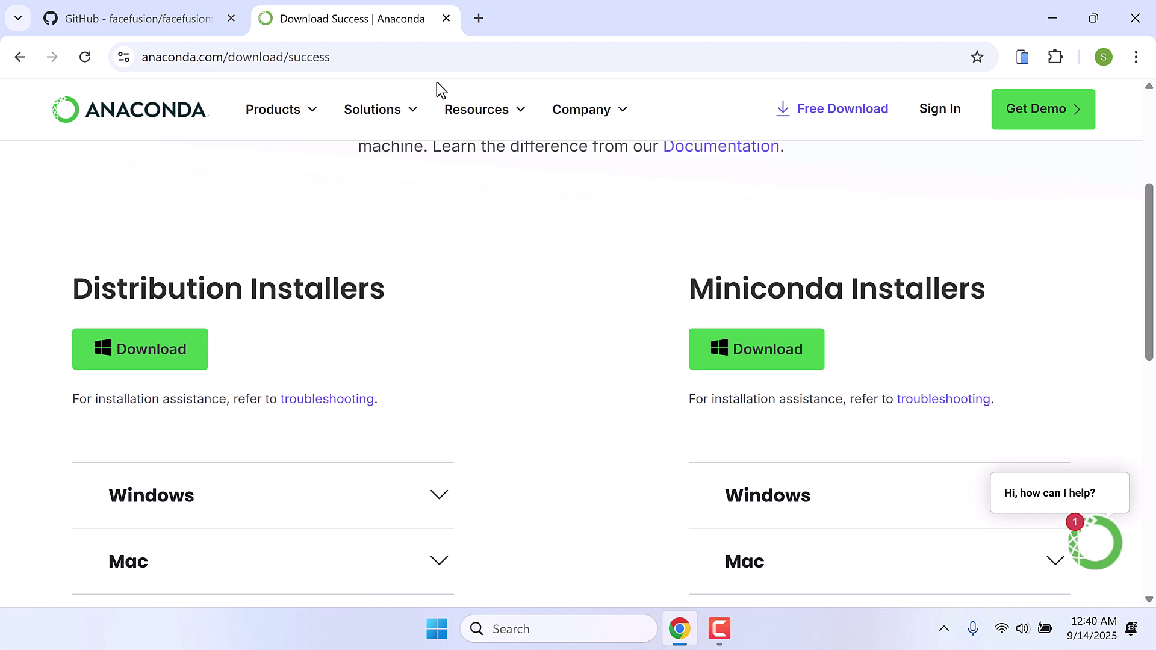
- Close the Anaconda tab, view the repository's Code clone options, and minimize Chrome
{"action": "left_click", "coordinate": [446, 18]}
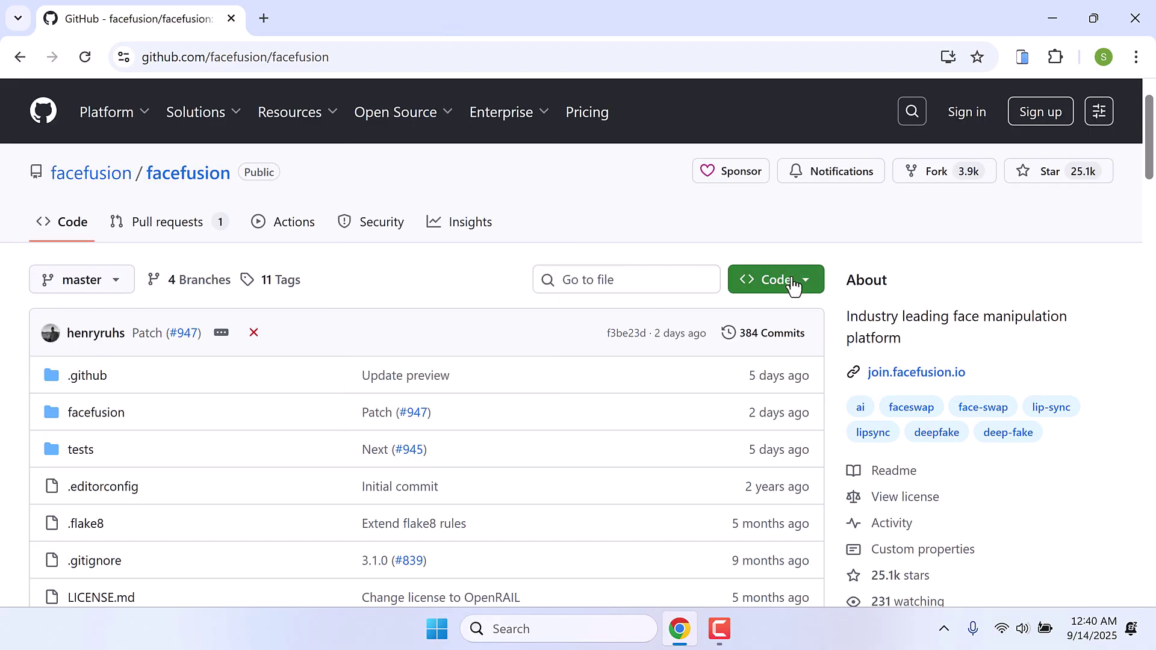
{"action": "left_click", "coordinate": [784, 287]}
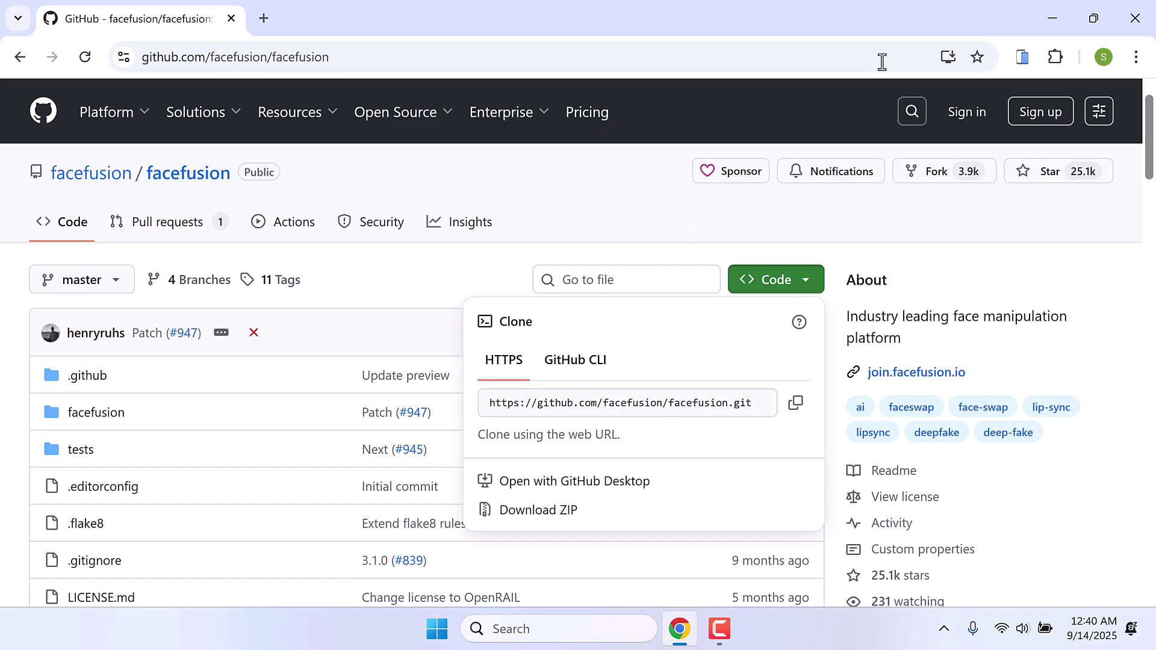
{"action": "left_click", "coordinate": [1053, 25]}
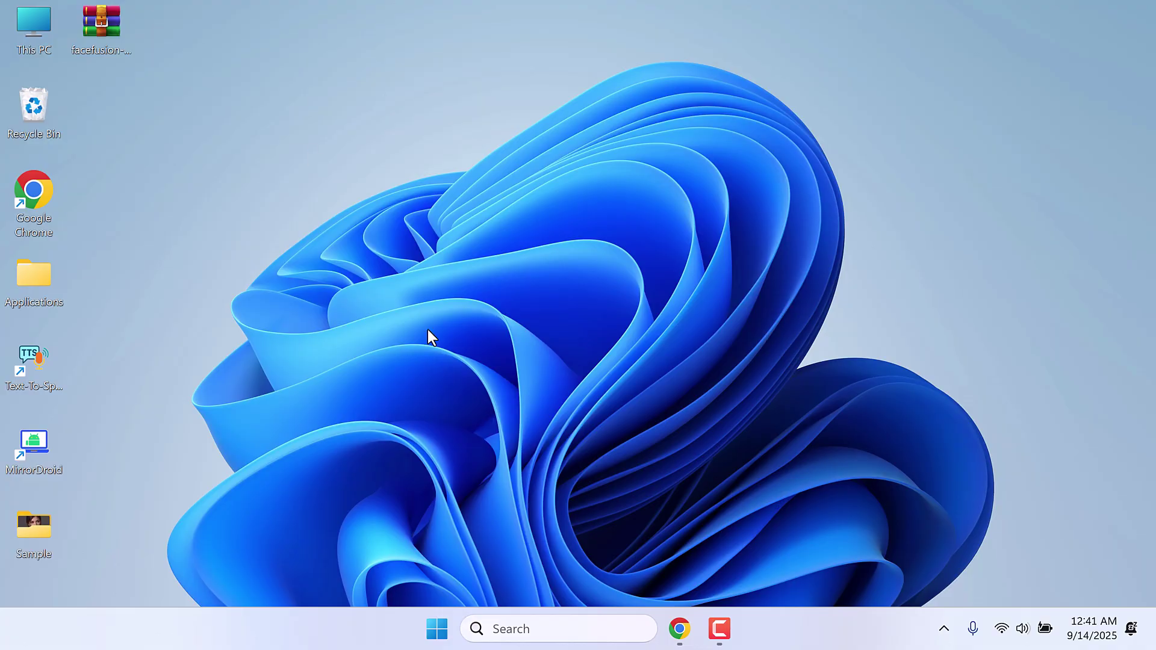
- Launch Anaconda Prompt by searching 'anaconda' in the Start menu
{"action": "left_click", "coordinate": [444, 634]}
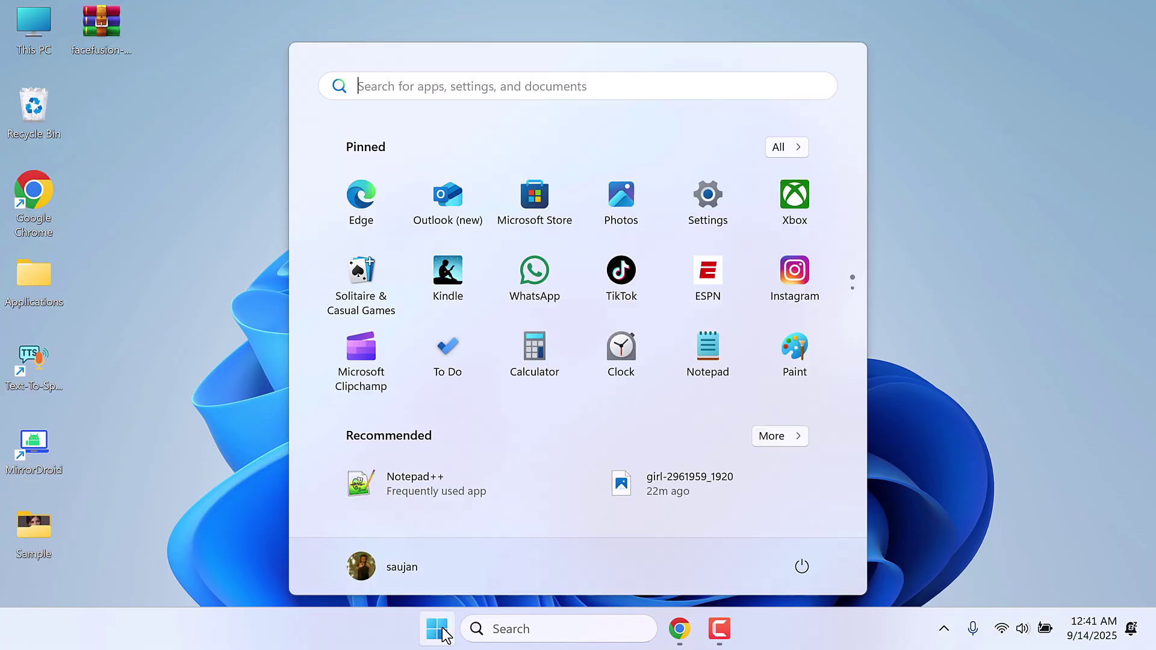
{"action": "type", "text": "anaconda"}
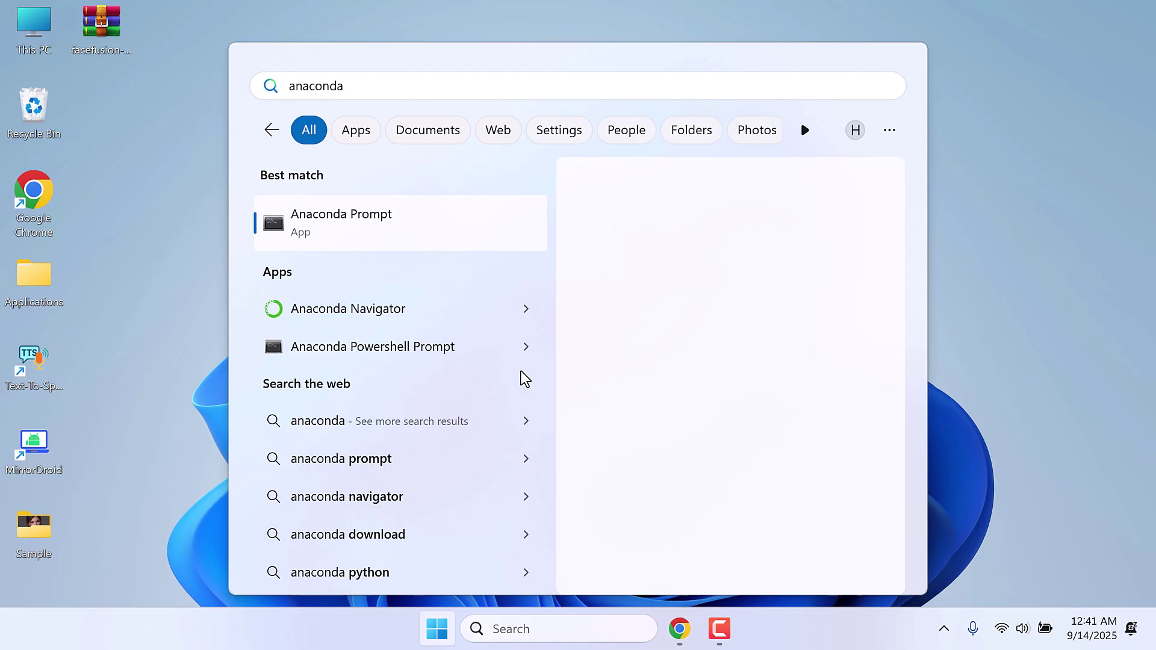
{"action": "left_click", "coordinate": [377, 235]}
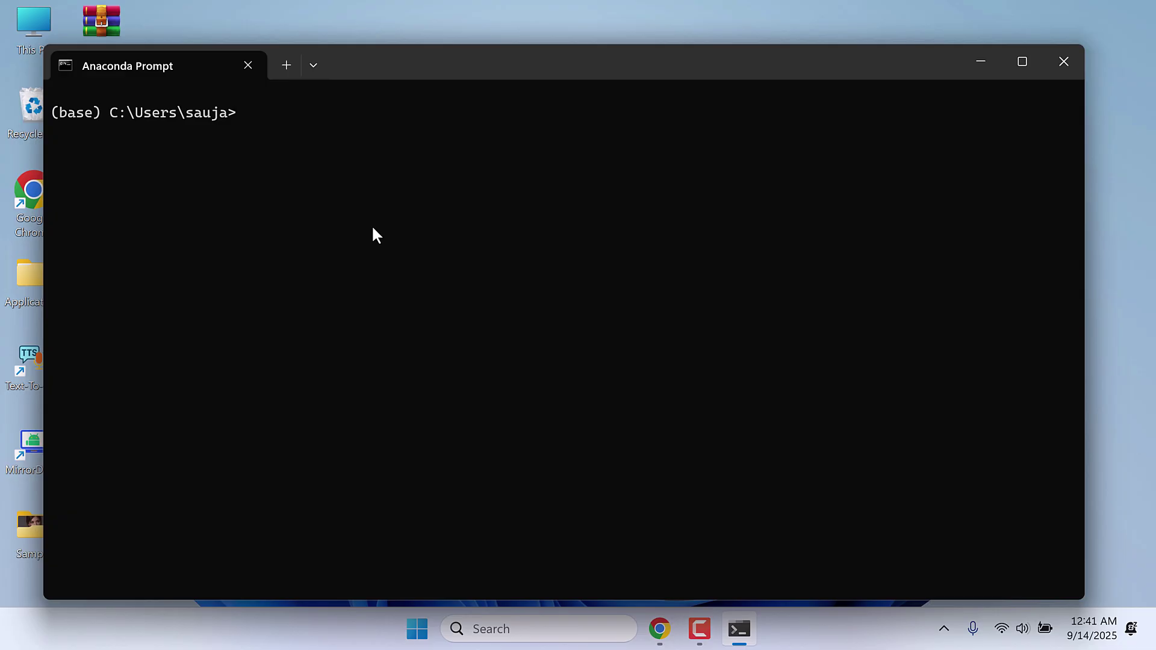
- Create a 'facefusion' conda environment with python=3.12, confirm with y, and activate it
{"action": "type", "text": "conda create --na"}
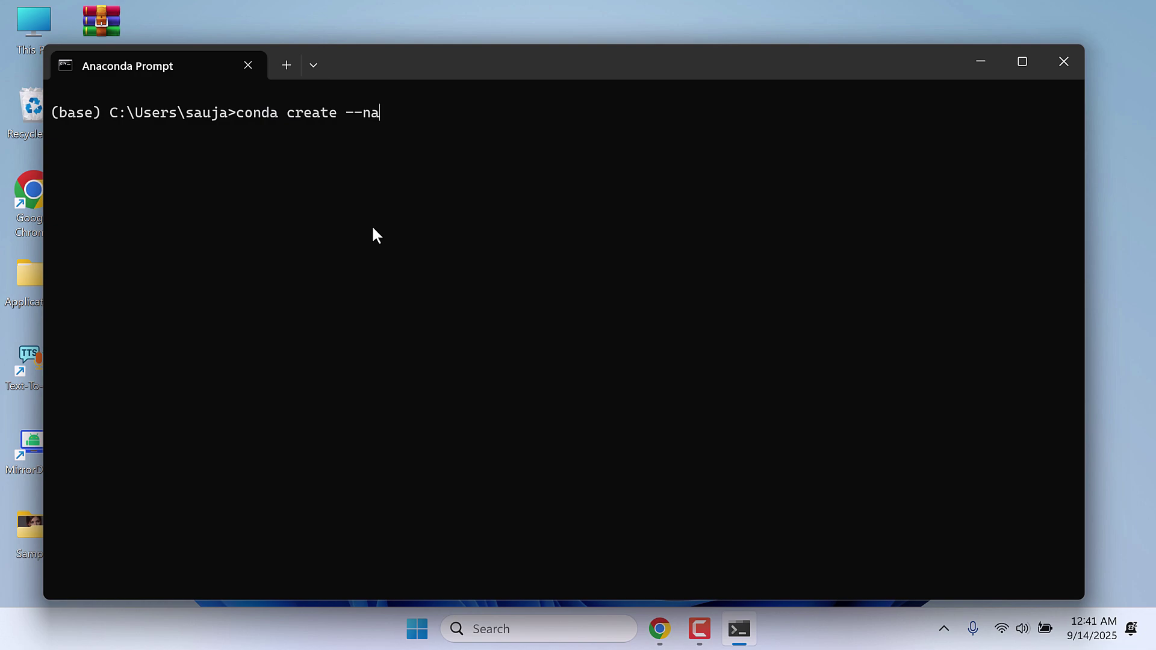
{"action": "type", "text": "me facefusion pyth"}
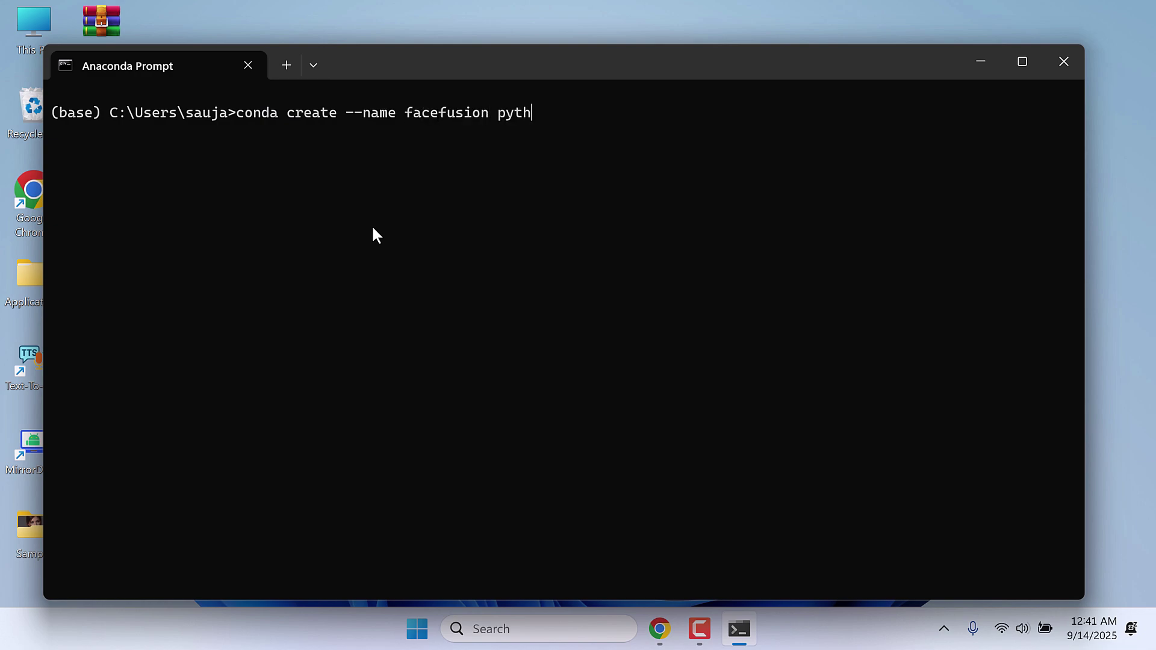
{"action": "type", "text": "on=3.12"}
{"action": "key", "text": "Return"}
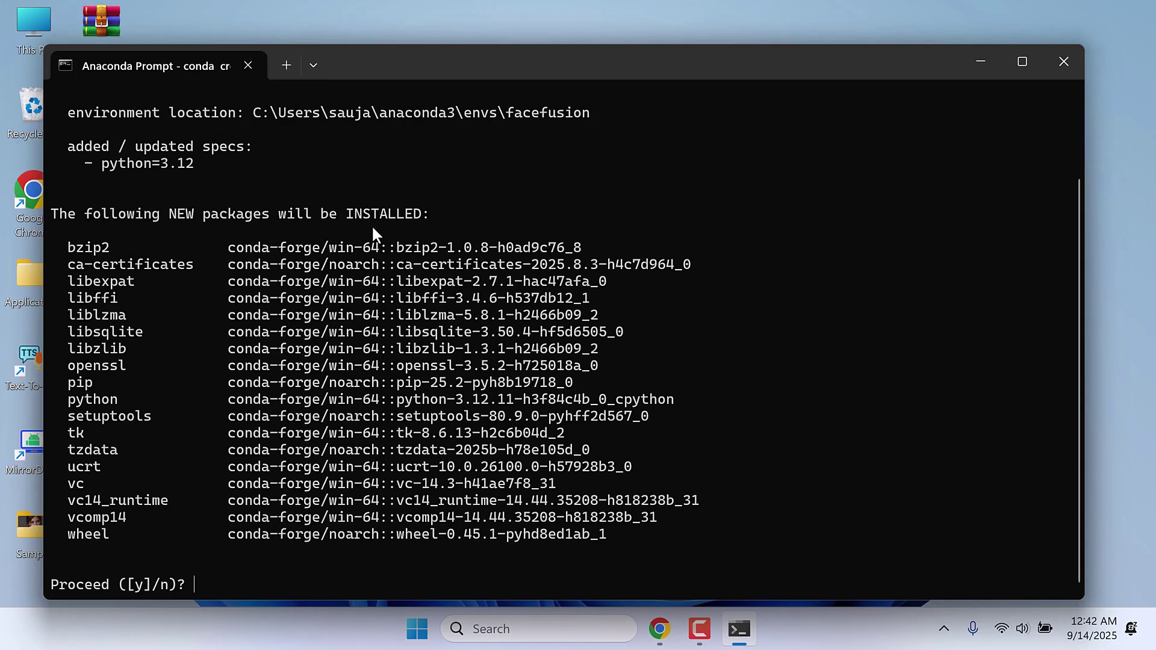
{"action": "type", "text": "y"}
{"action": "key", "text": "Return"}
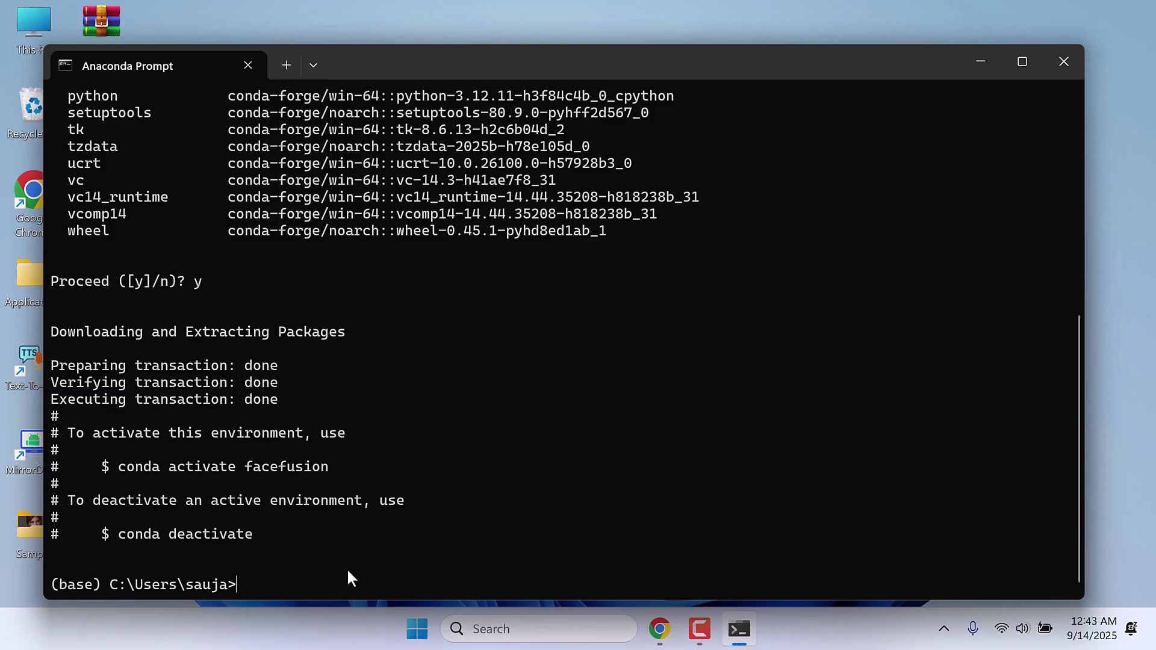
{"action": "type", "text": "conda activate facefusion"}
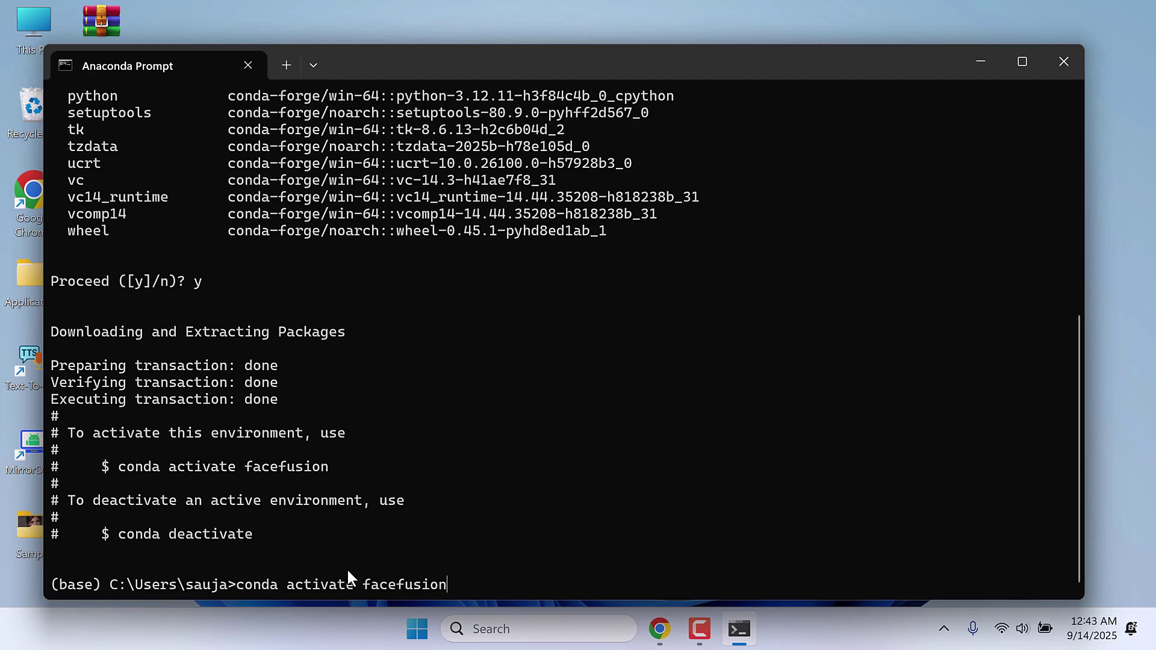
{"action": "key", "text": "Return"}
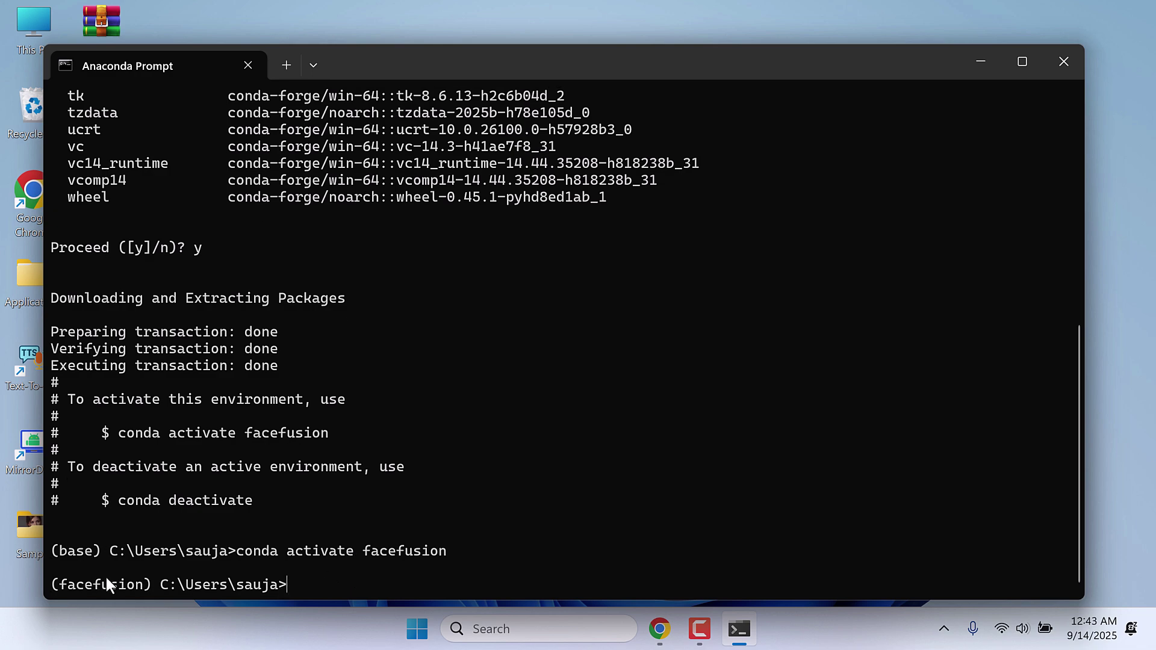
- Extract the facefusion-master archive onto the desktop with WinRAR, open the folder, and copy its path
{"action": "left_click", "coordinate": [973, 61]}
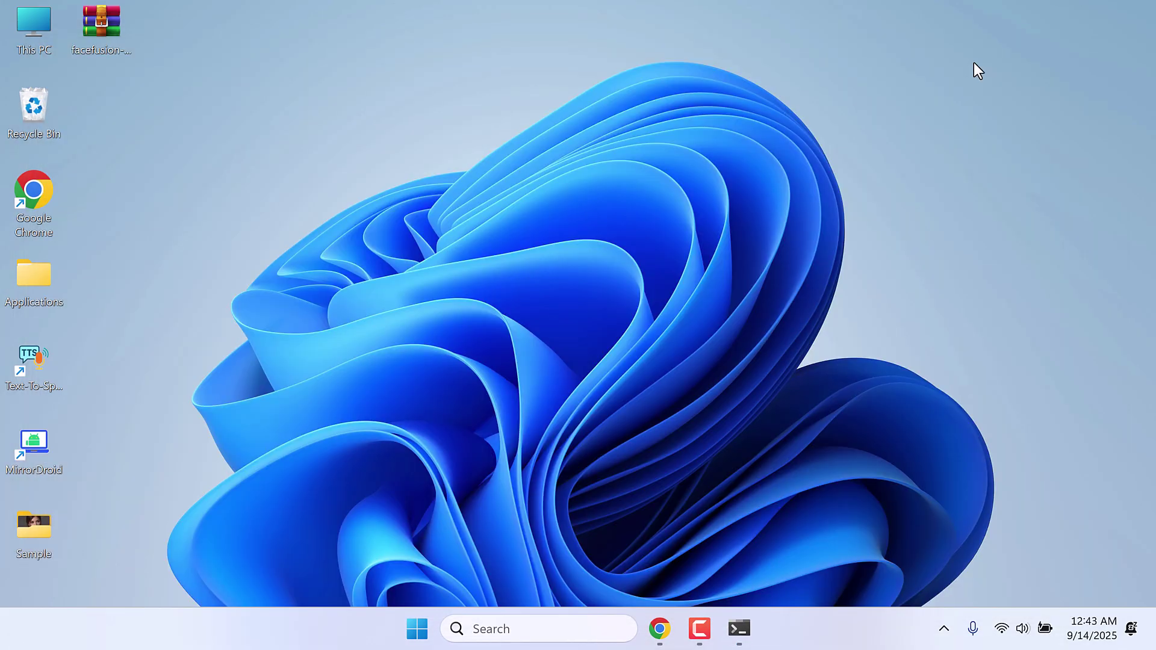
{"action": "right_click", "coordinate": [88, 28]}
{"action": "mouse_move", "coordinate": [335, 426]}
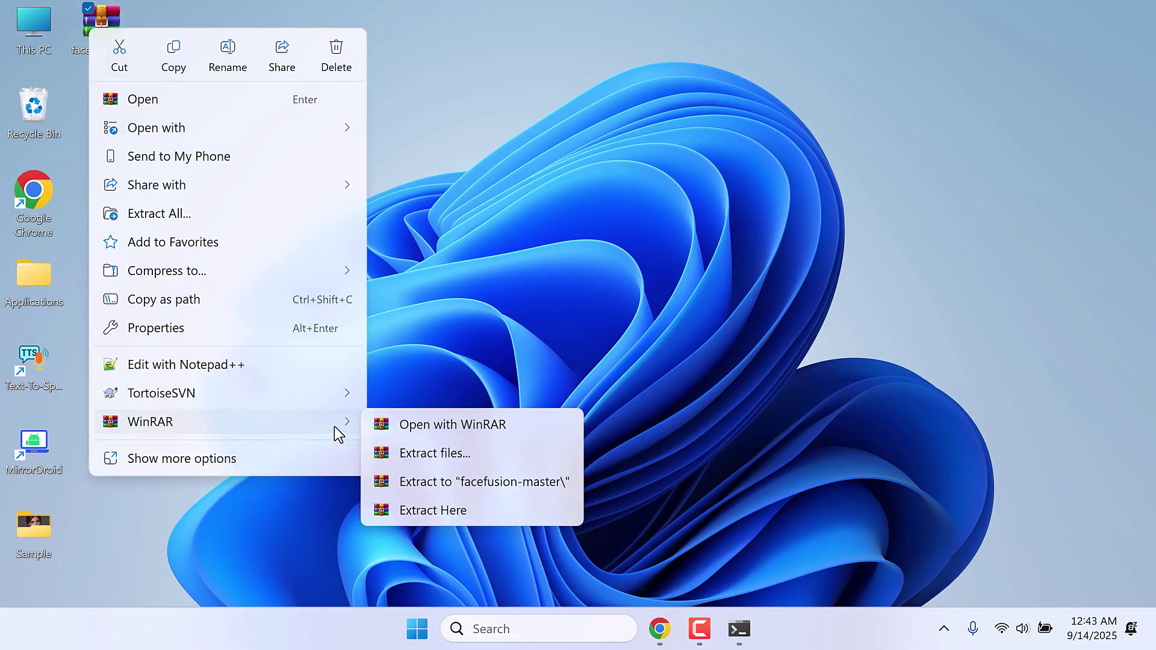
{"action": "left_click", "coordinate": [433, 511]}
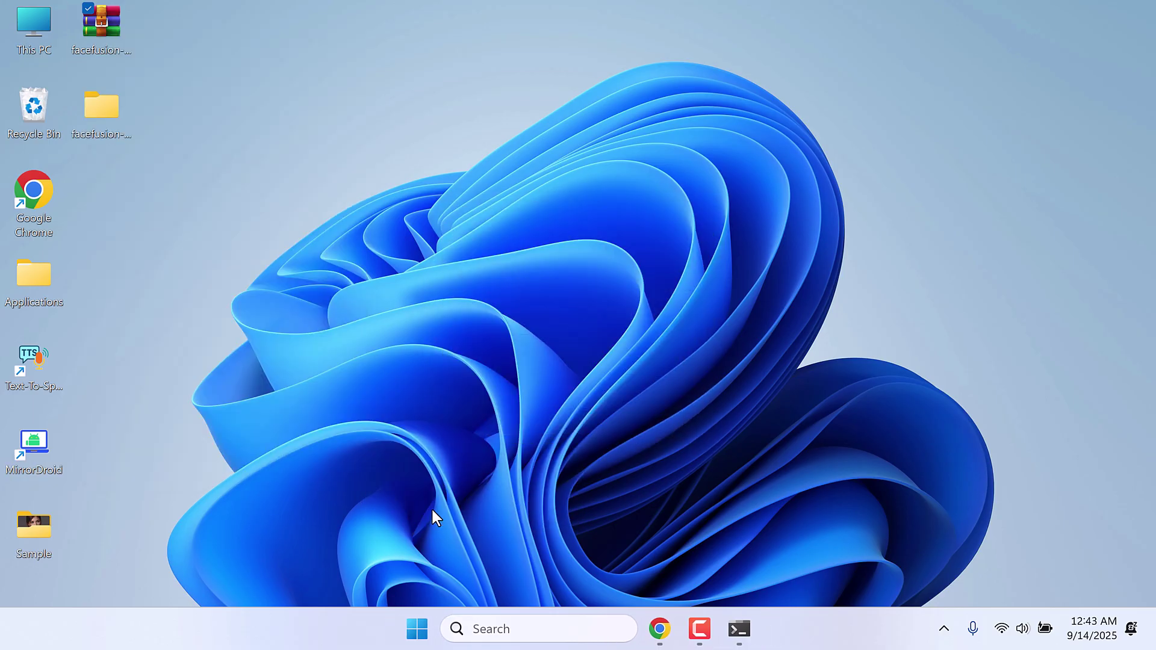
{"action": "double_click", "coordinate": [105, 115]}
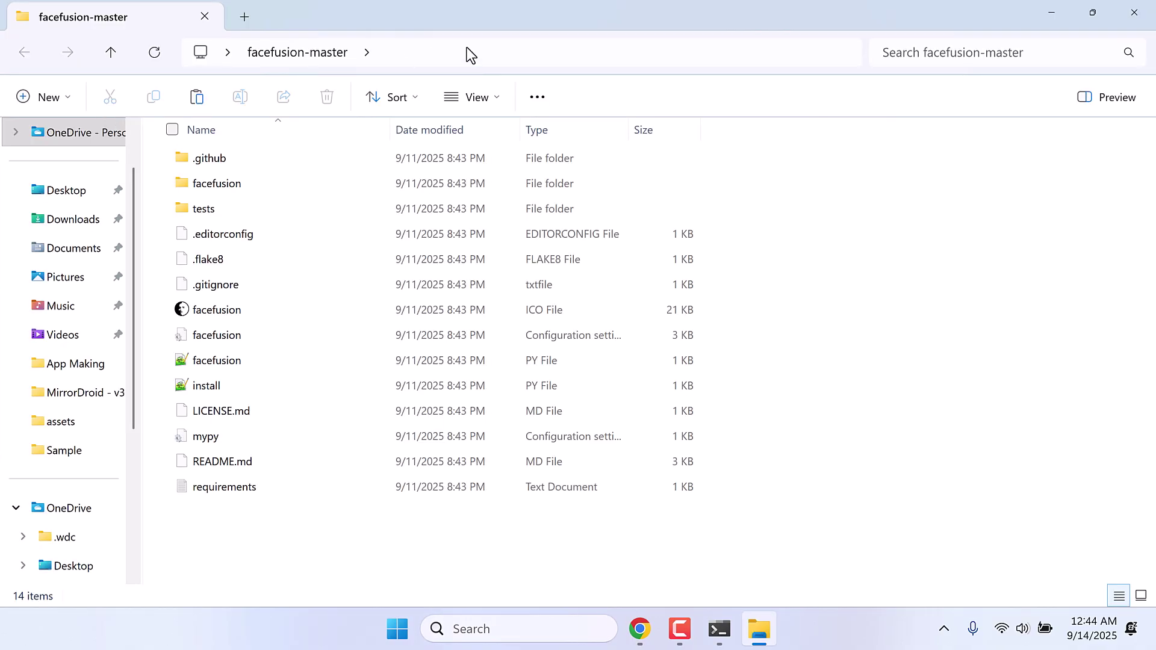
{"action": "left_click", "coordinate": [468, 51]}
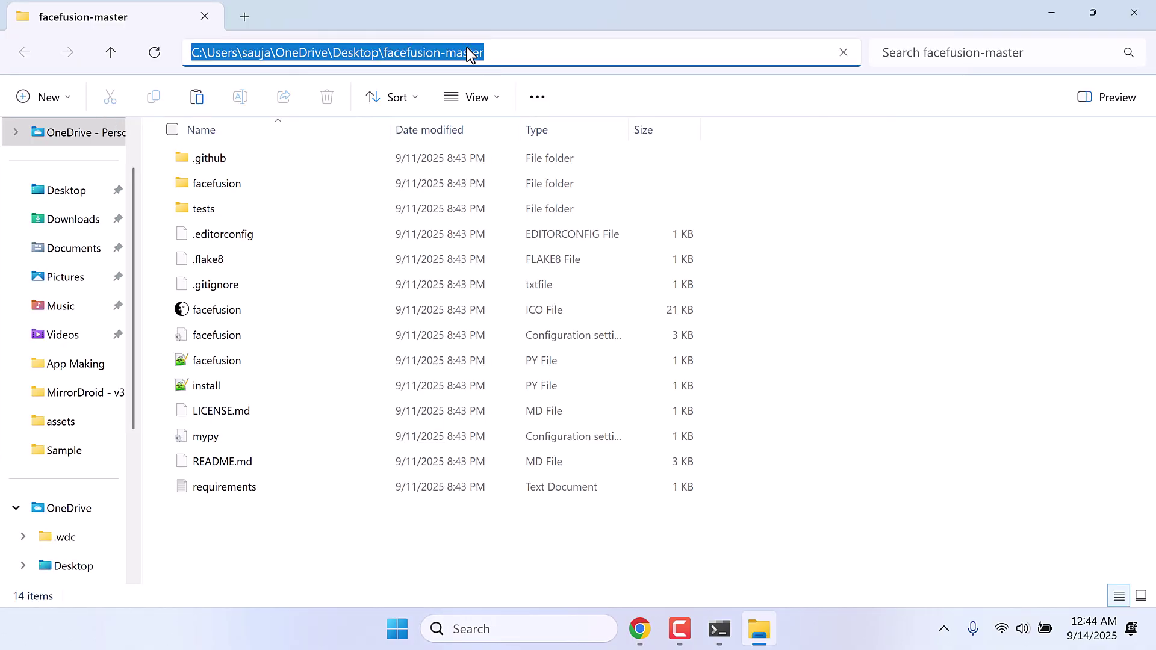
- cd into the pasted facefusion-master path and run python install.py onnxruntime
{"action": "left_click", "coordinate": [727, 633]}
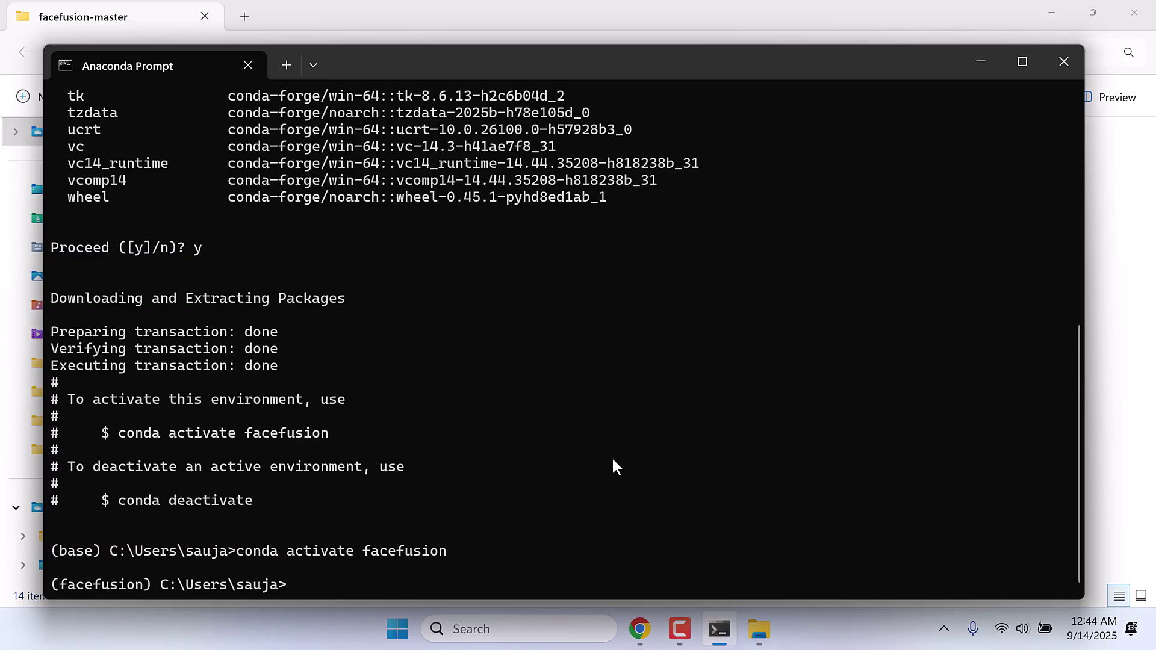
{"action": "type", "text": "cd"}
{"action": "type", "text": "C:\\Users\\sauja\\OneDrive\\Desktop\\facefusion-master"}
{"action": "key", "text": "Return"}
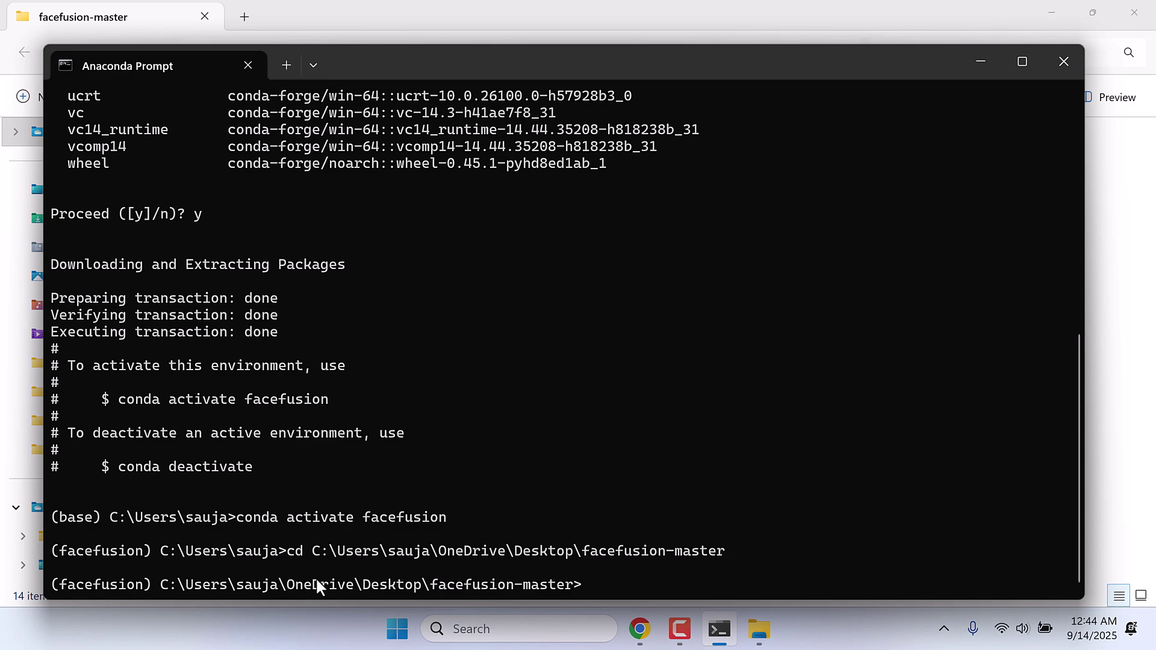
{"action": "type", "text": "python install.py o"}
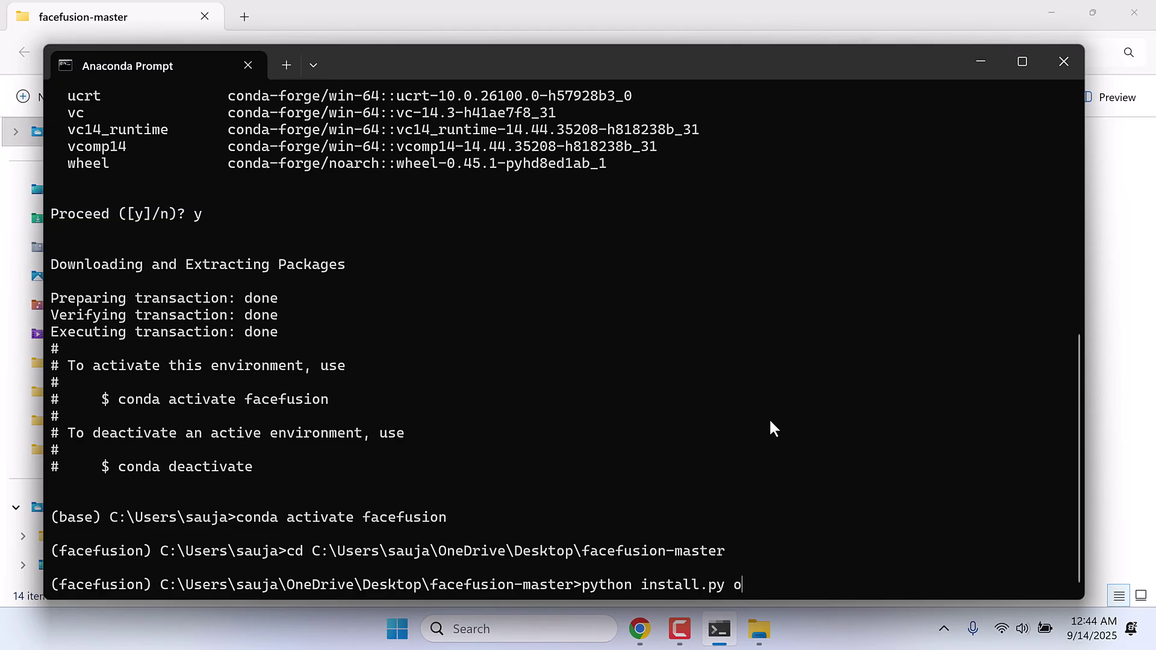
{"action": "type", "text": "nnxruntime"}
{"action": "key", "text": "Return"}
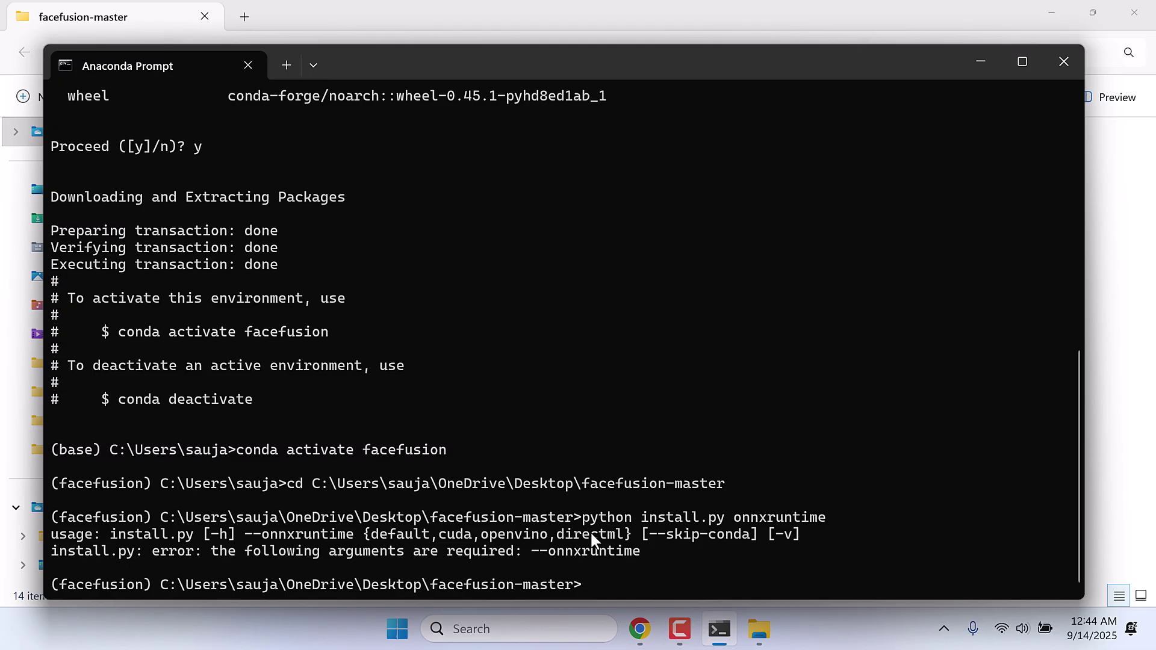
- Scroll the facefusion GitHub README to its Installation section
{"action": "left_click", "coordinate": [638, 642]}
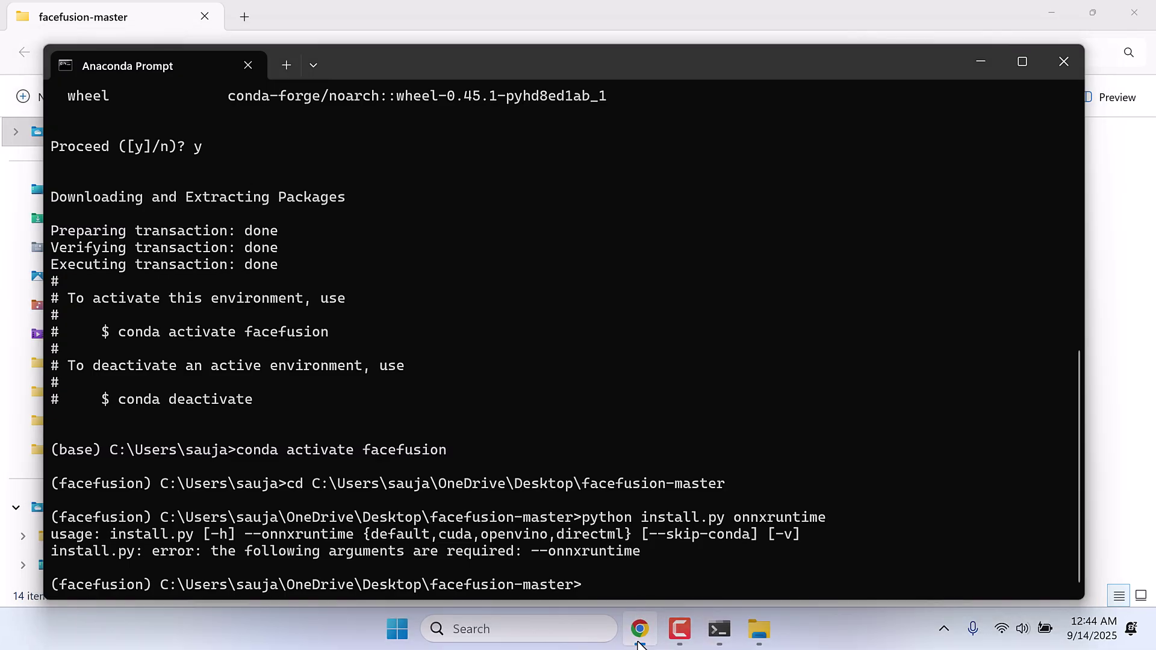
{"action": "scroll", "coordinate": [556, 238], "scroll_direction": "down", "scroll_amount": 5}
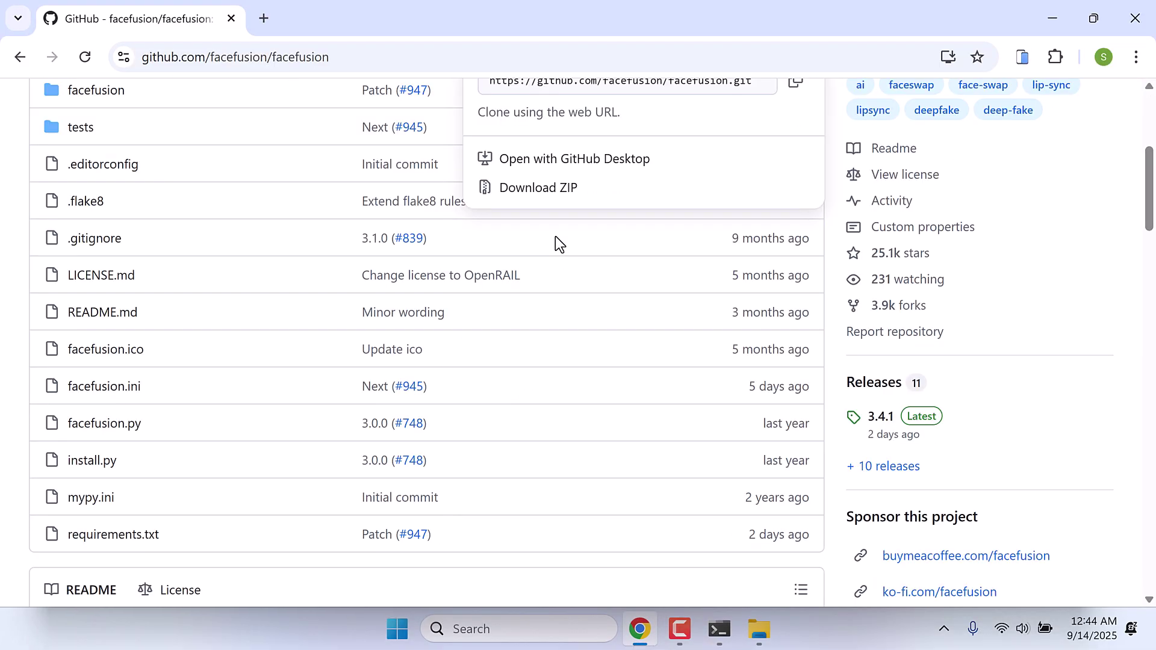
{"action": "scroll", "coordinate": [555, 236], "scroll_direction": "down", "scroll_amount": 15}
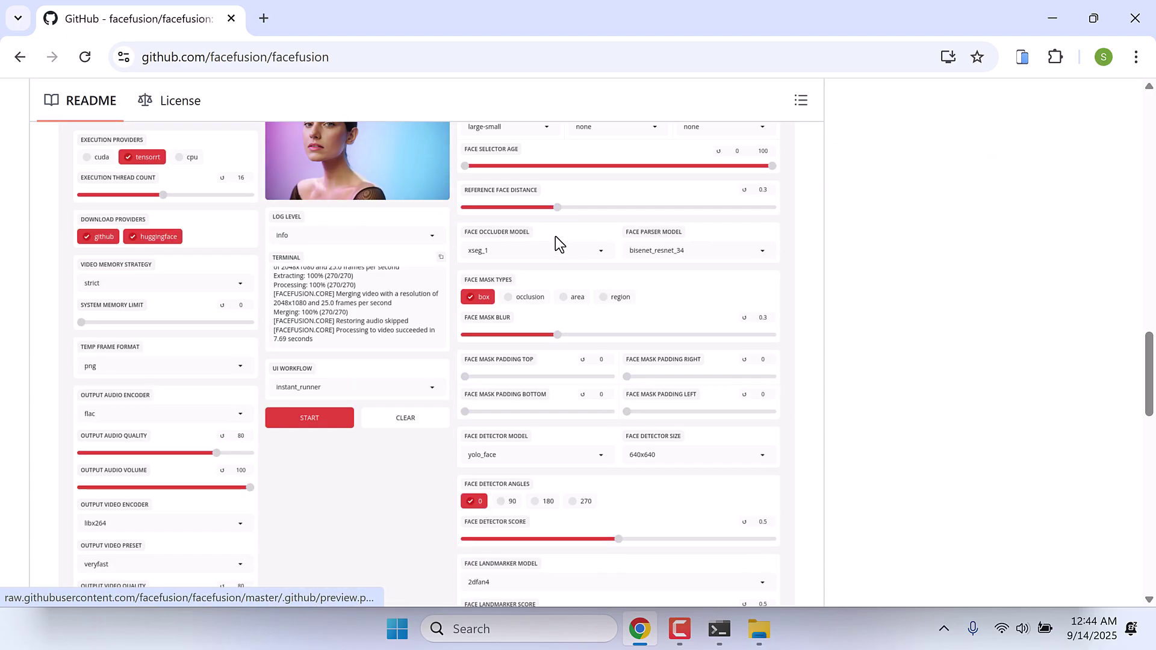
{"action": "scroll", "coordinate": [555, 236], "scroll_direction": "down", "scroll_amount": 9}
{"action": "scroll", "coordinate": [189, 241], "scroll_direction": "up", "scroll_amount": 1}
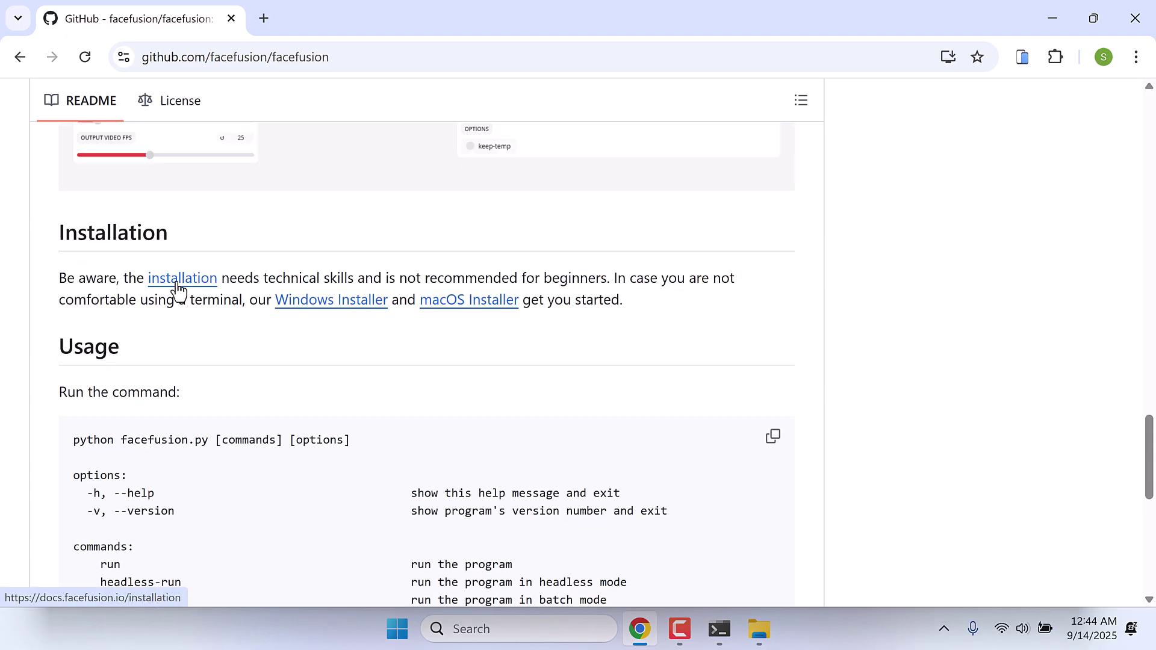
- Open the FaceFusion installation docs and compare the CUDA, CoreML, DirectML, OpenVINO and ROCm install commands
{"action": "left_click", "coordinate": [178, 291]}
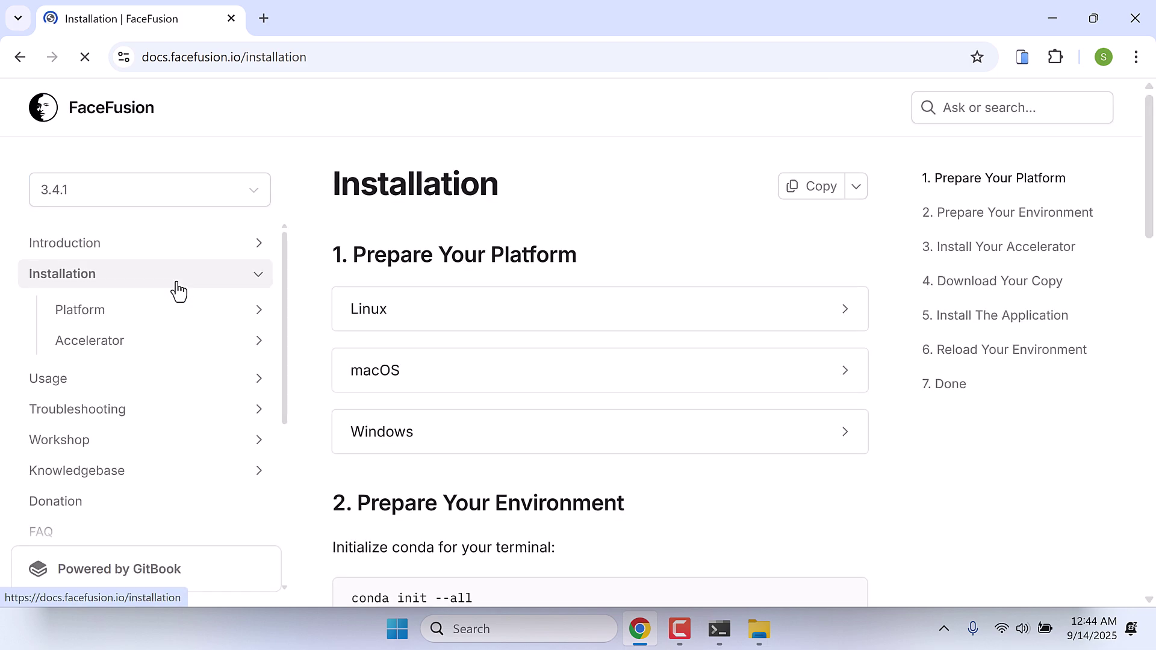
{"action": "scroll", "coordinate": [369, 247], "scroll_direction": "down", "scroll_amount": 15}
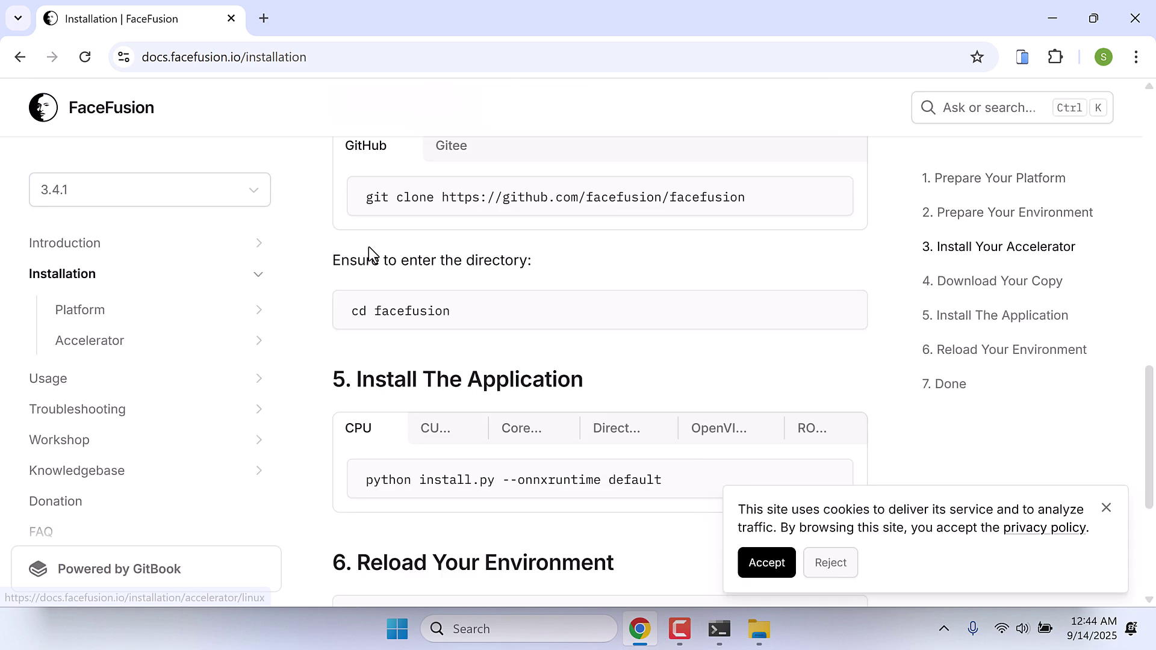
{"action": "scroll", "coordinate": [369, 247], "scroll_direction": "down", "scroll_amount": 1}
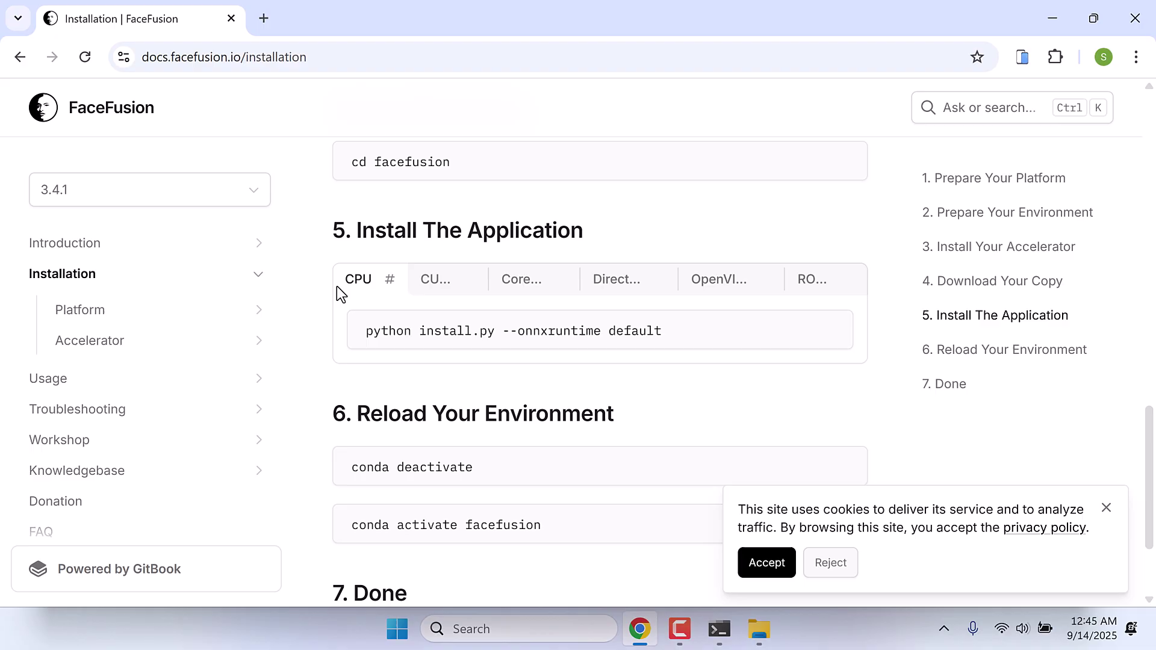
{"action": "left_click", "coordinate": [441, 288]}
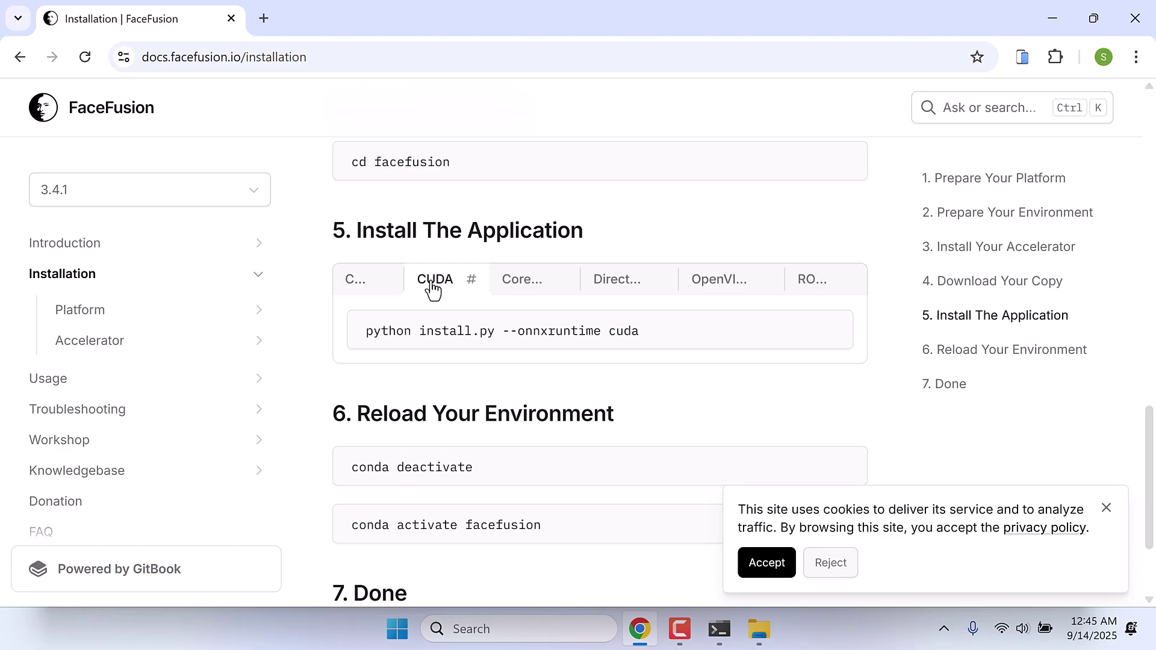
{"action": "left_click", "coordinate": [529, 289]}
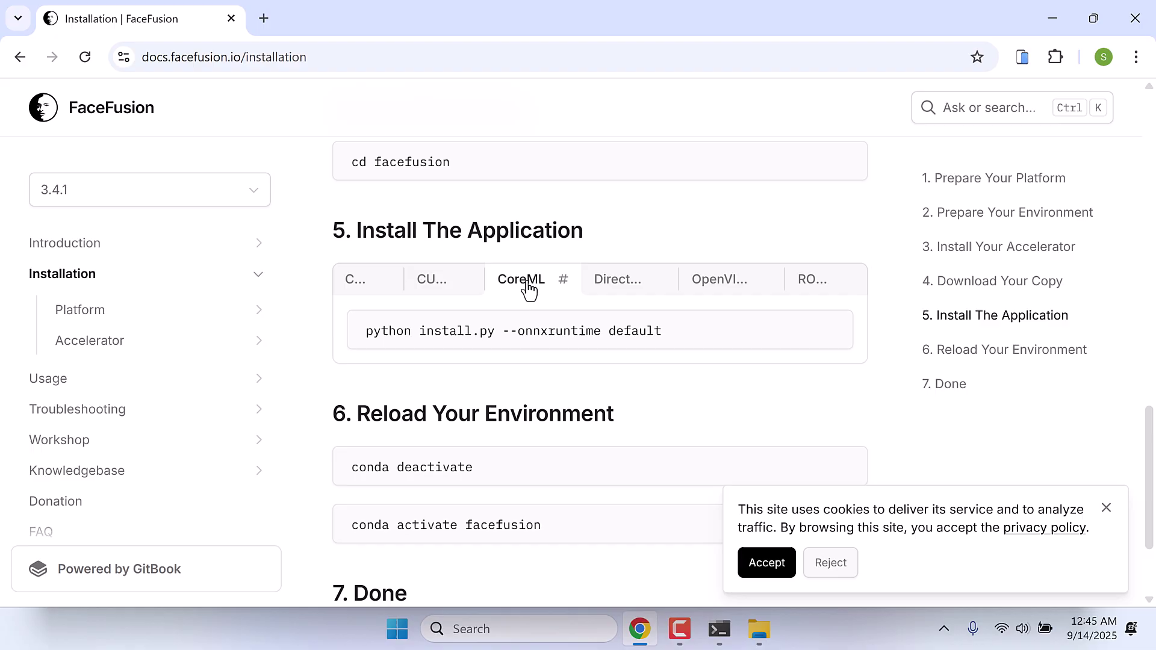
{"action": "left_click", "coordinate": [610, 290]}
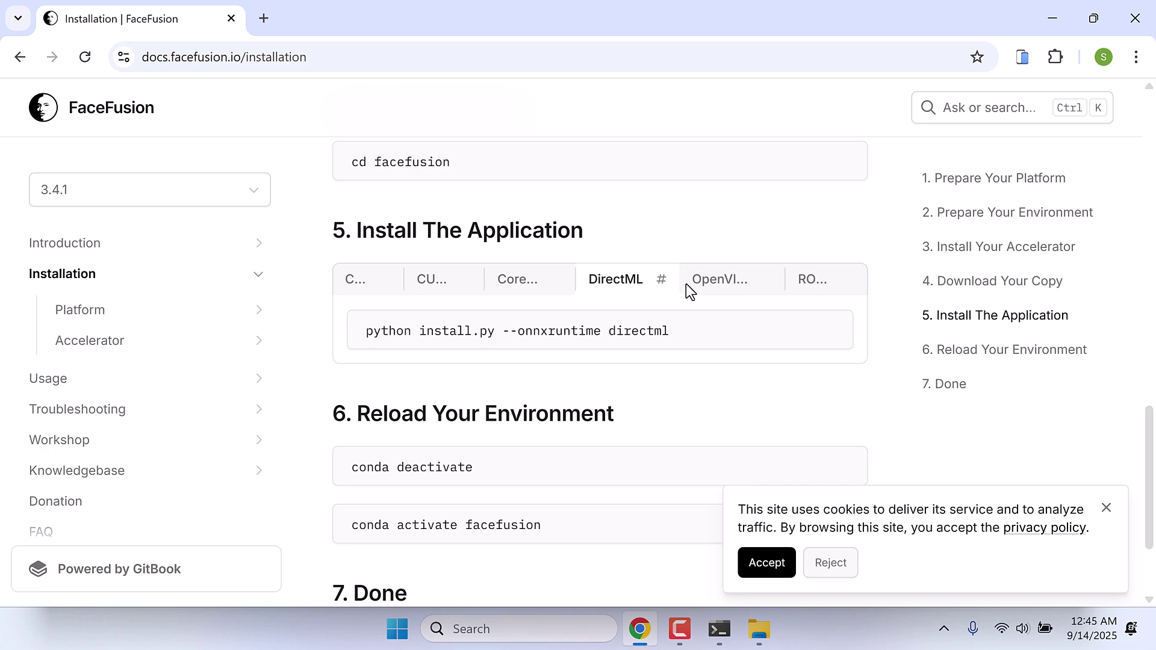
{"action": "left_click", "coordinate": [708, 293]}
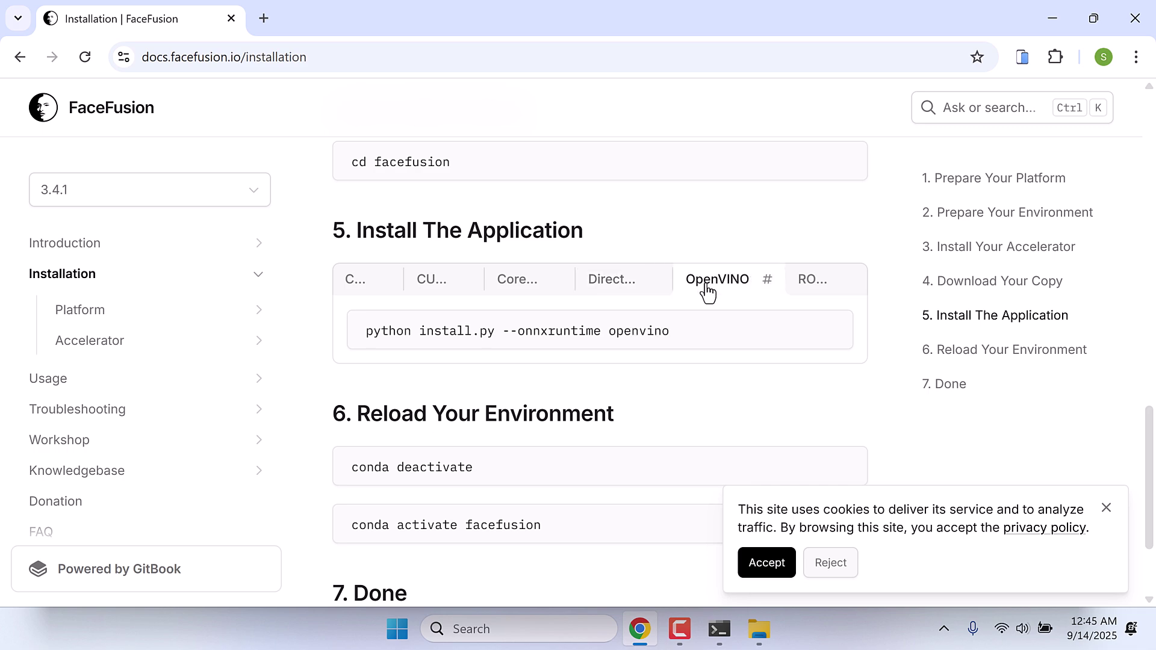
{"action": "left_click", "coordinate": [813, 292]}
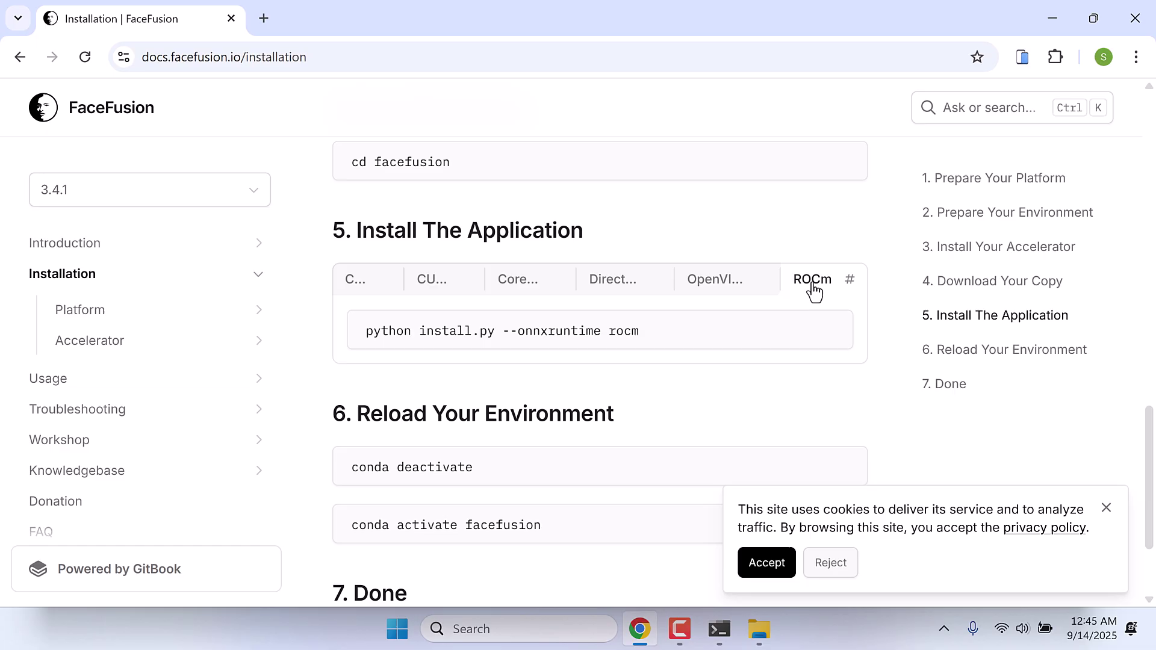
- Copy the OpenVINO install command, python install.py --onnxruntime openvino
{"action": "mouse_move", "coordinate": [716, 349]}
{"action": "left_click", "coordinate": [698, 280]}
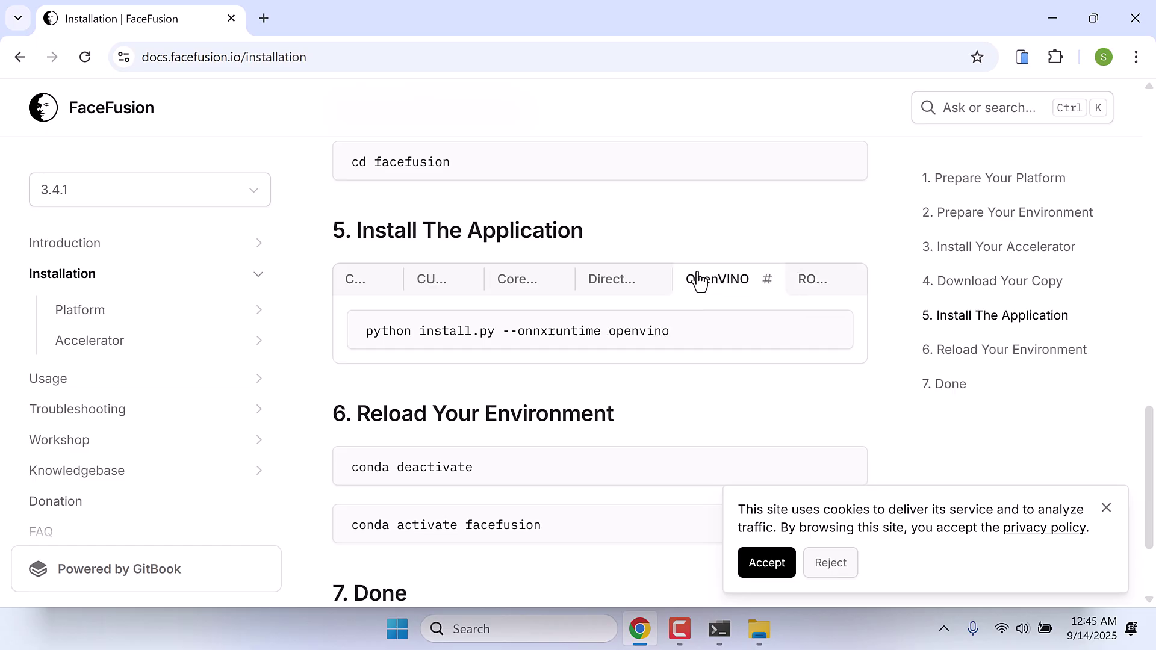
{"action": "mouse_move", "coordinate": [611, 332]}
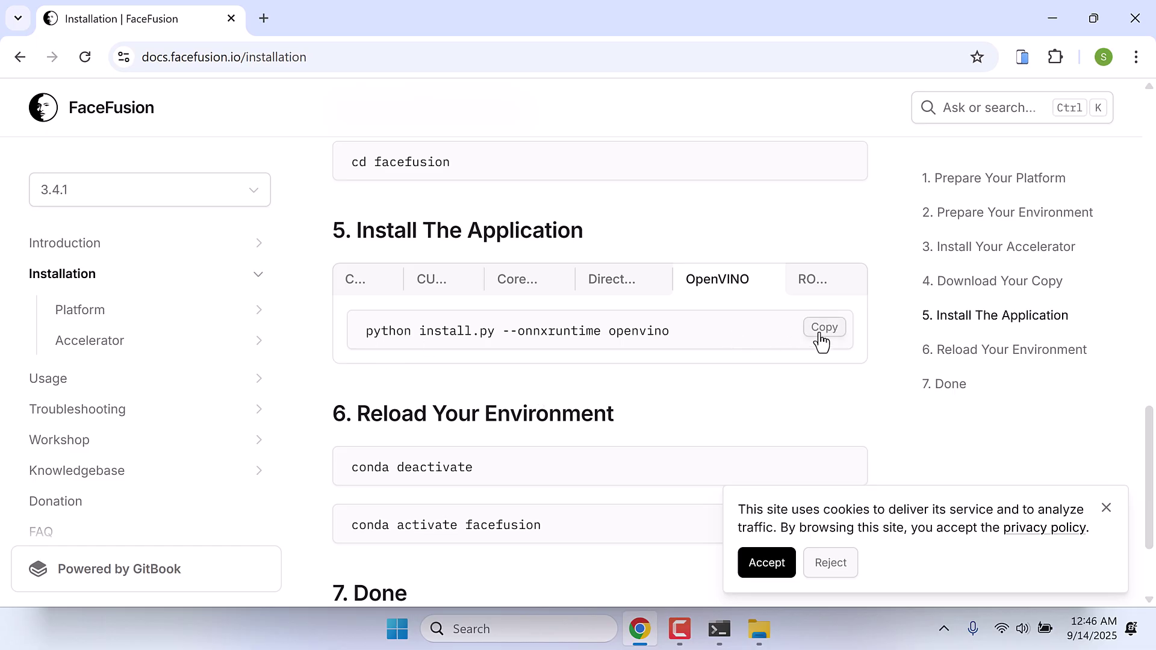
{"action": "left_click", "coordinate": [820, 336]}
- Run the pasted python install.py --onnxruntime openvino command in the facefusion environment
{"action": "left_click", "coordinate": [719, 628]}
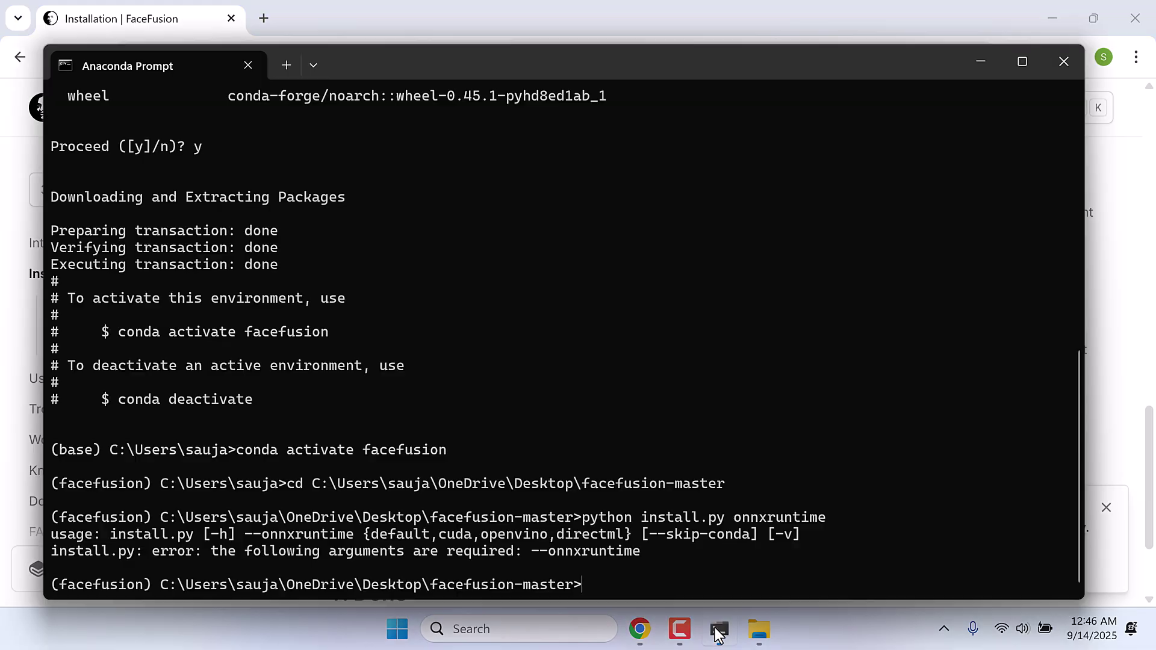
{"action": "key", "text": "ctrl+v"}
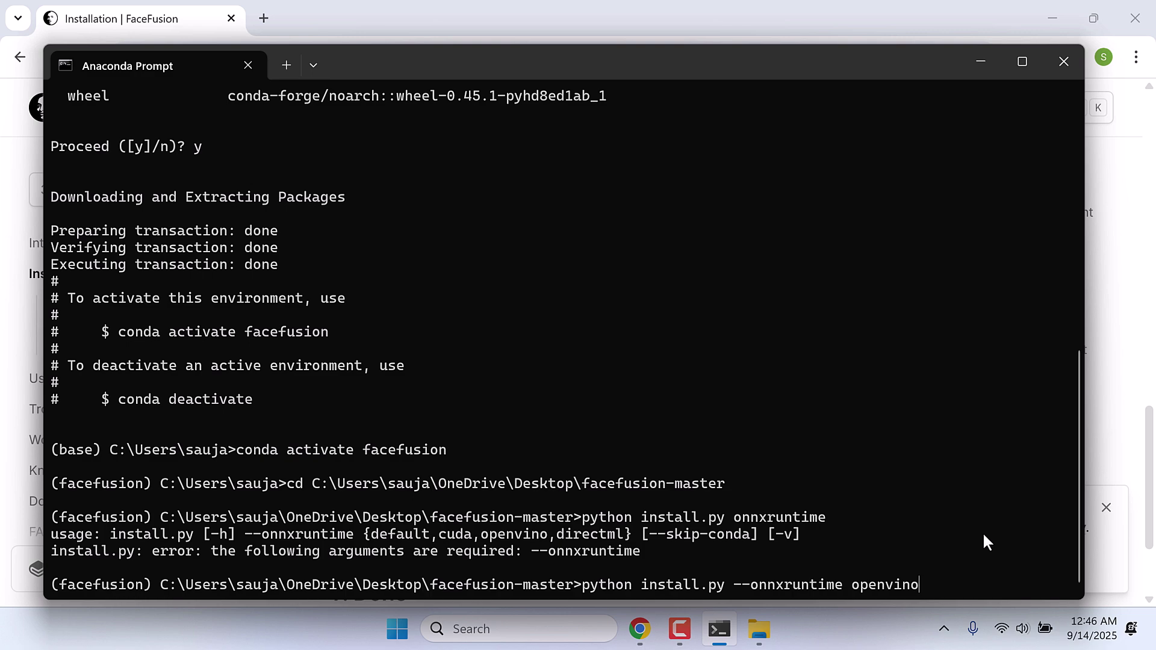
{"action": "key", "text": "Return"}
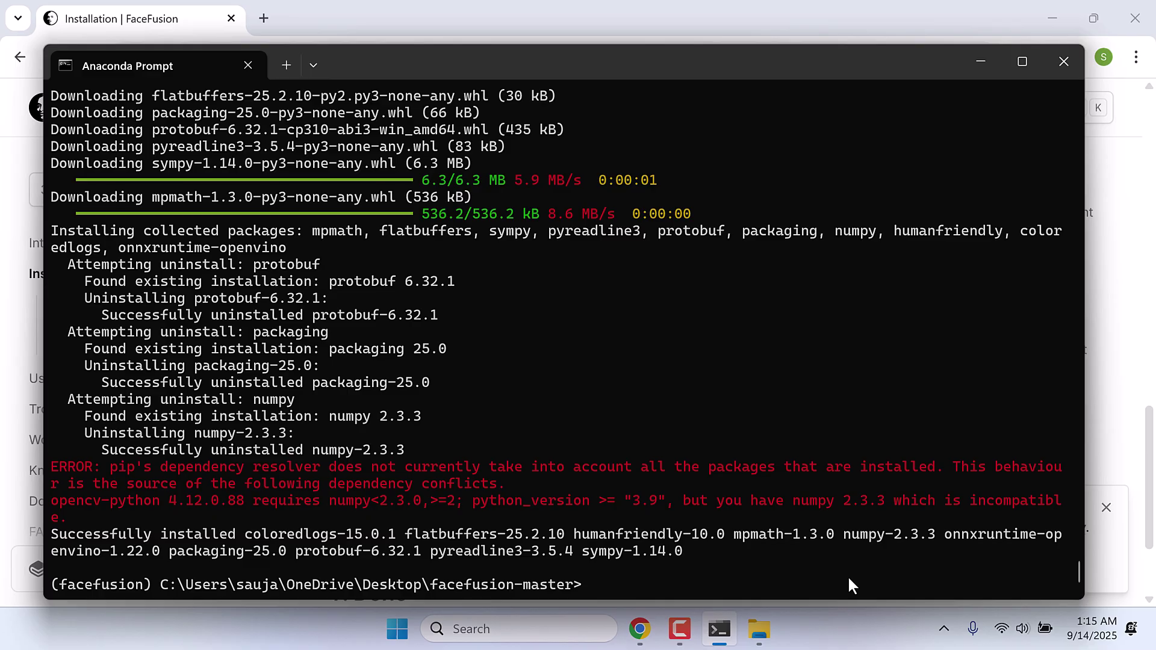
- Install ffmpeg with conda install ffmpeg, confirming the package list with y
{"action": "type", "text": "conda install ffmpeg"}
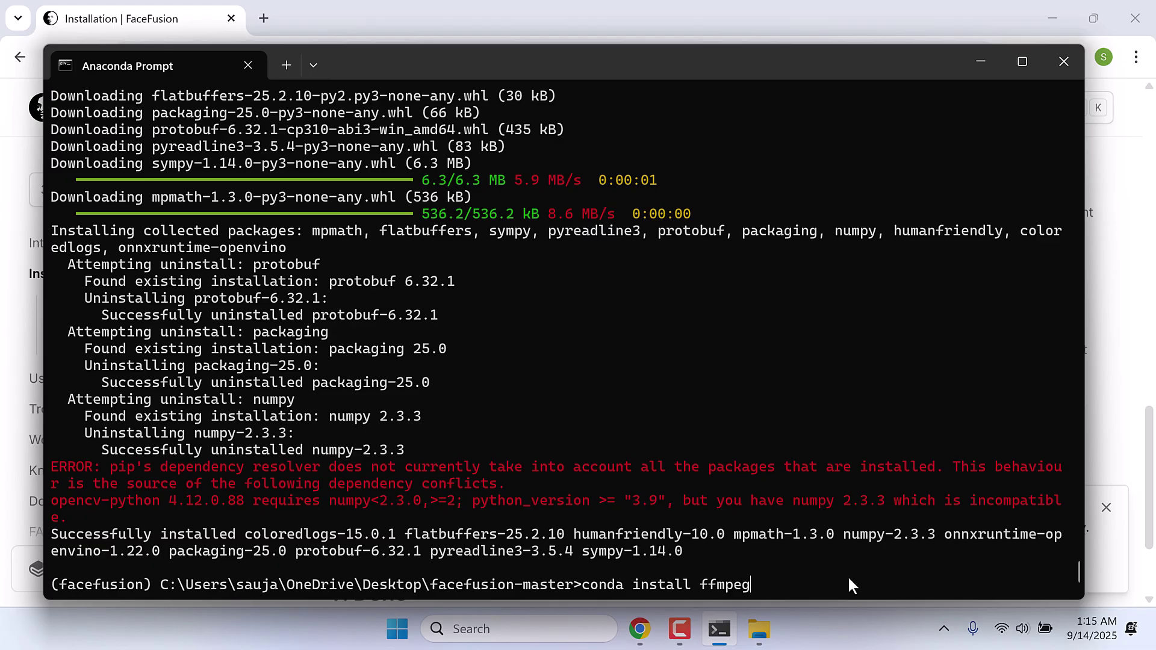
{"action": "key", "text": "Return"}
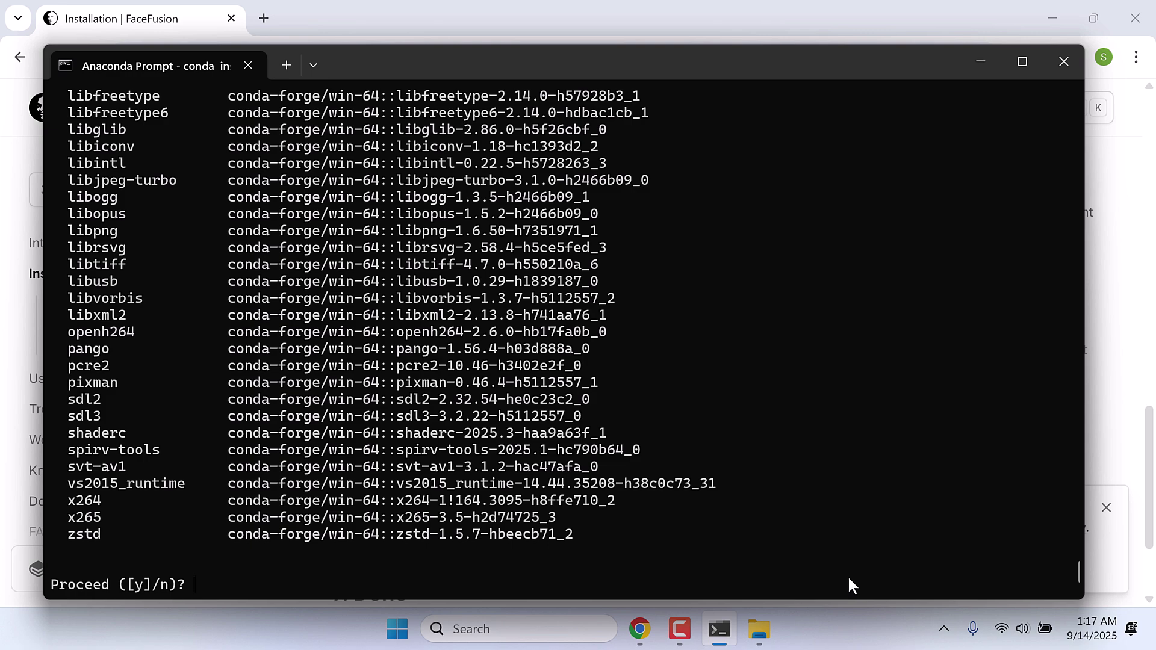
{"action": "type", "text": "y"}
{"action": "key", "text": "Return"}
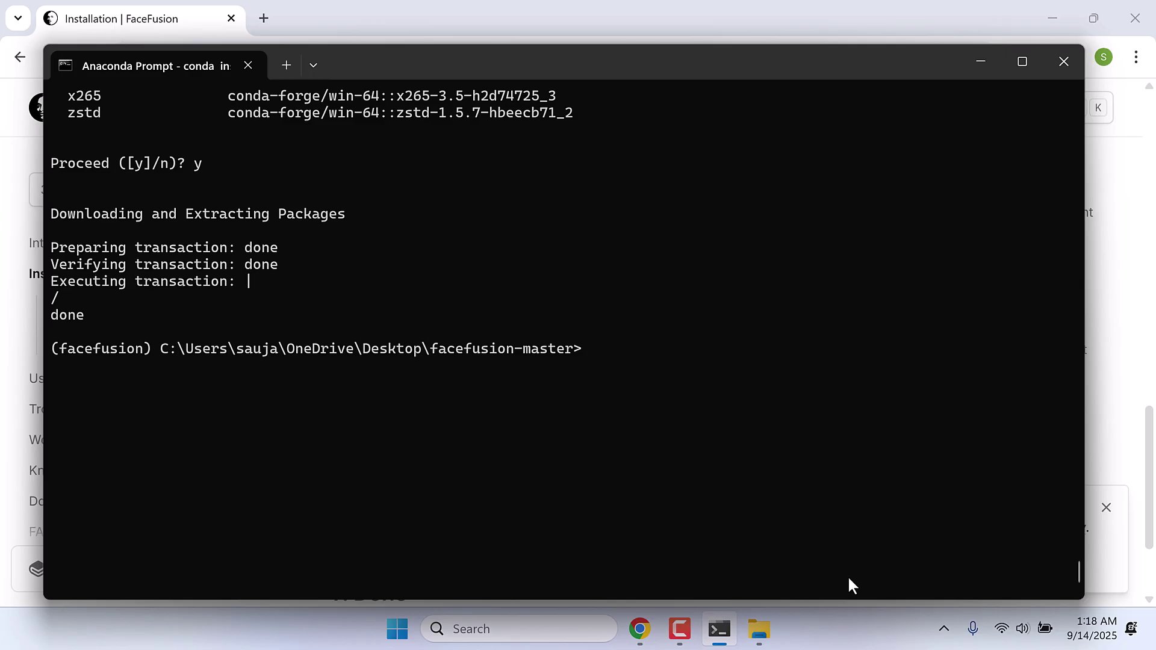
- Type the launch command python facefusion.py run at the facefusion prompt
{"action": "type", "text": "python facefusion."}
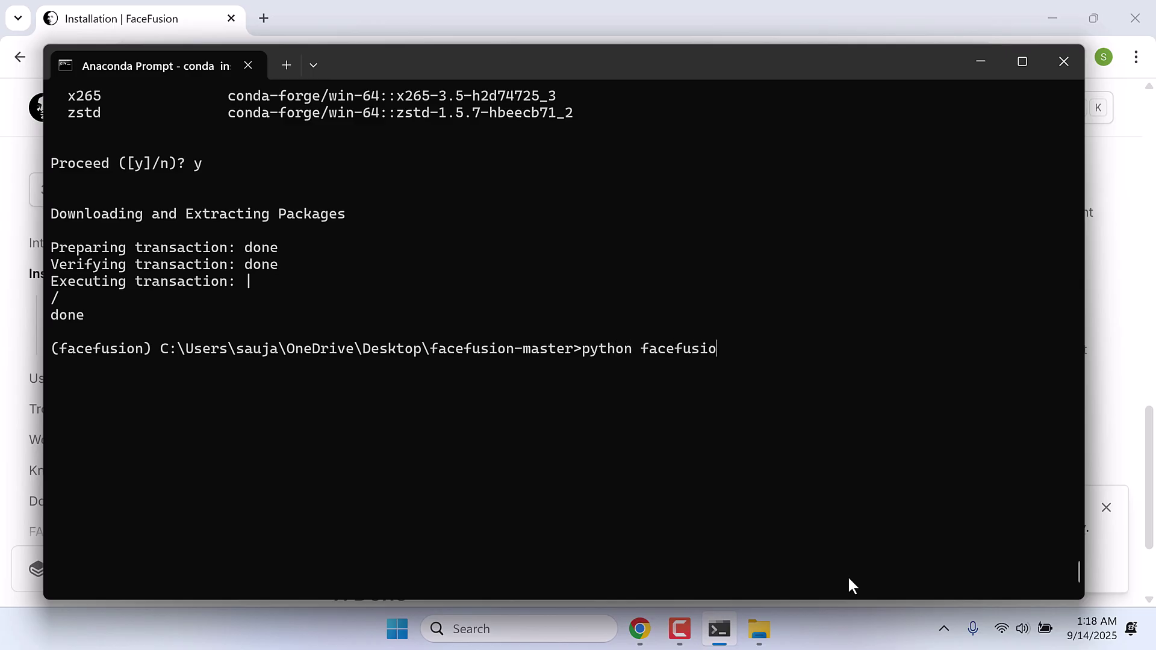
{"action": "type", "text": "py run"}
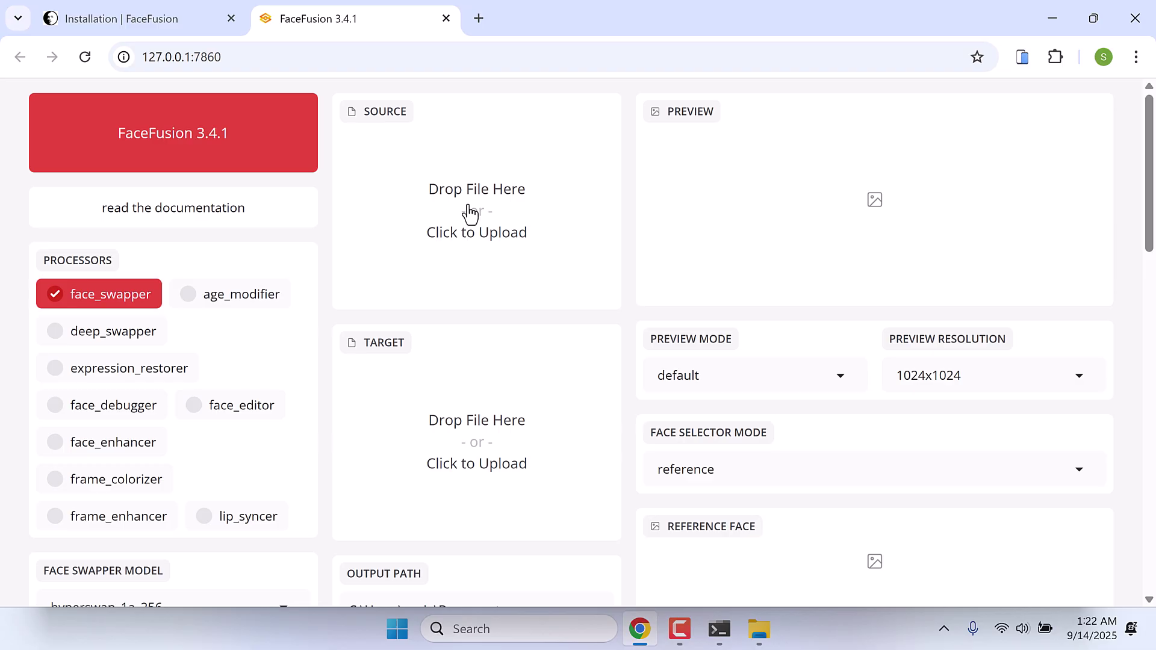
- Upload the woman-with-dog photo as the source and girl-2961959_1920.jpg as the target
{"action": "left_click", "coordinate": [469, 212]}
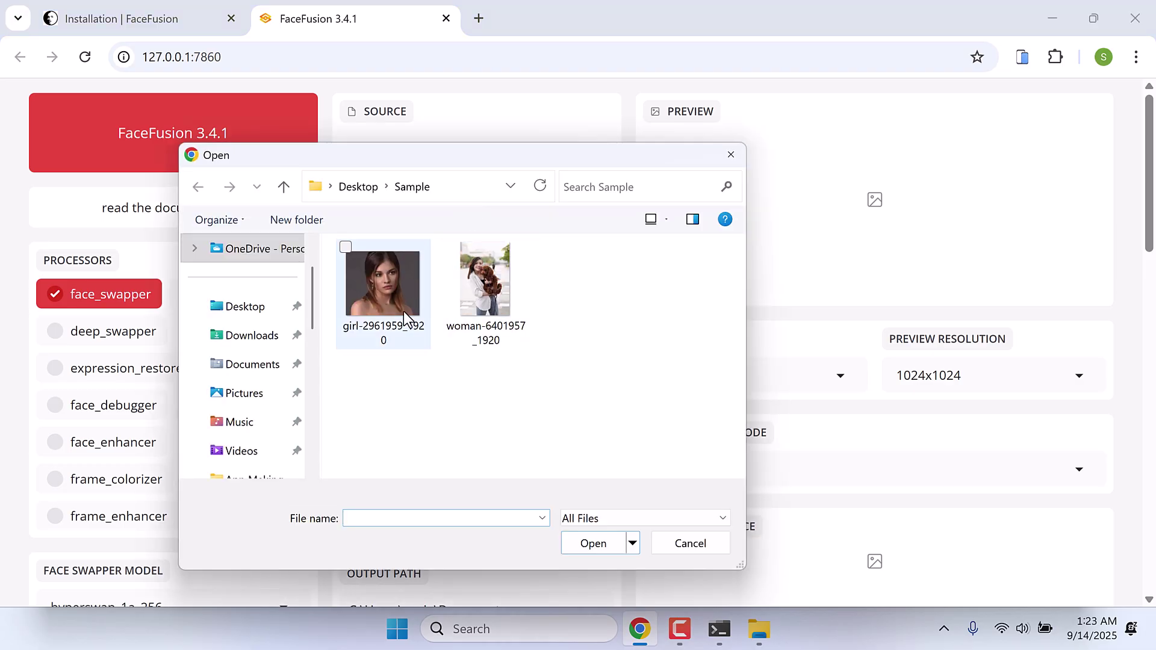
{"action": "double_click", "coordinate": [473, 286]}
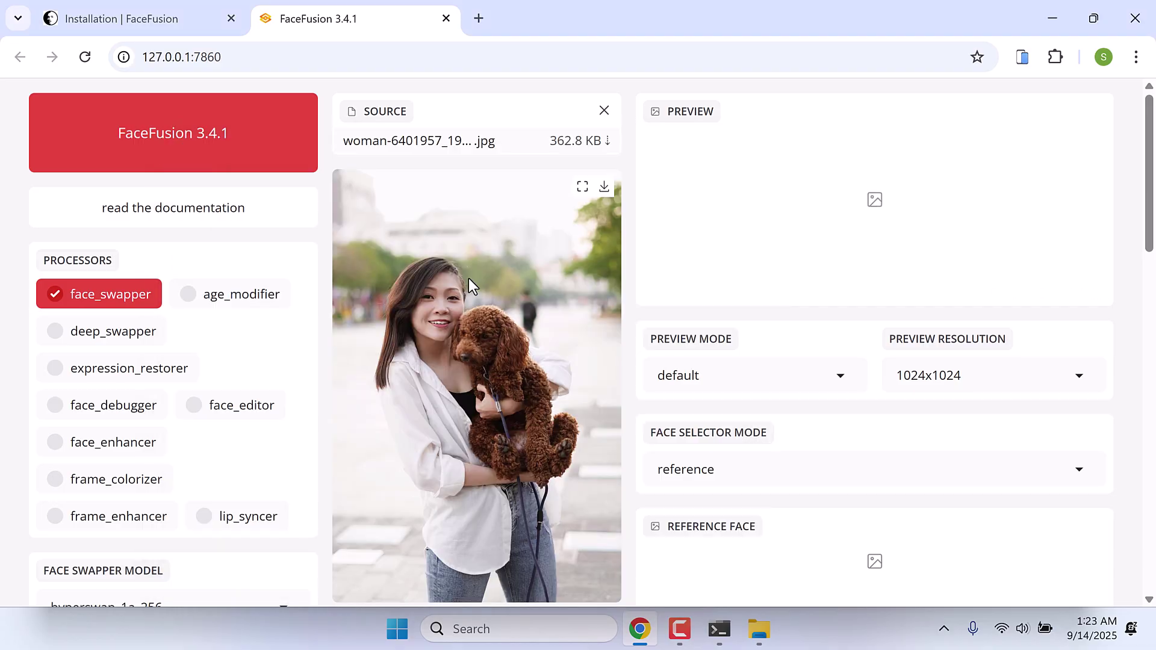
{"action": "scroll", "coordinate": [468, 279], "scroll_direction": "down", "scroll_amount": 2}
{"action": "scroll", "coordinate": [468, 279], "scroll_direction": "down", "scroll_amount": 3}
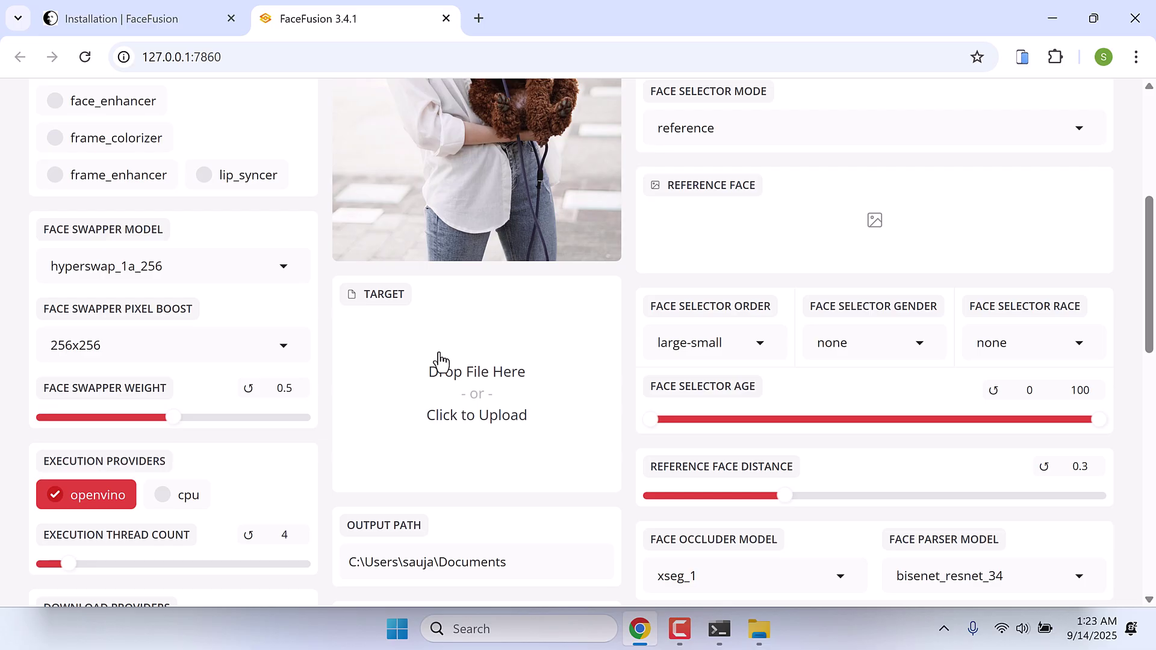
{"action": "left_click", "coordinate": [458, 394]}
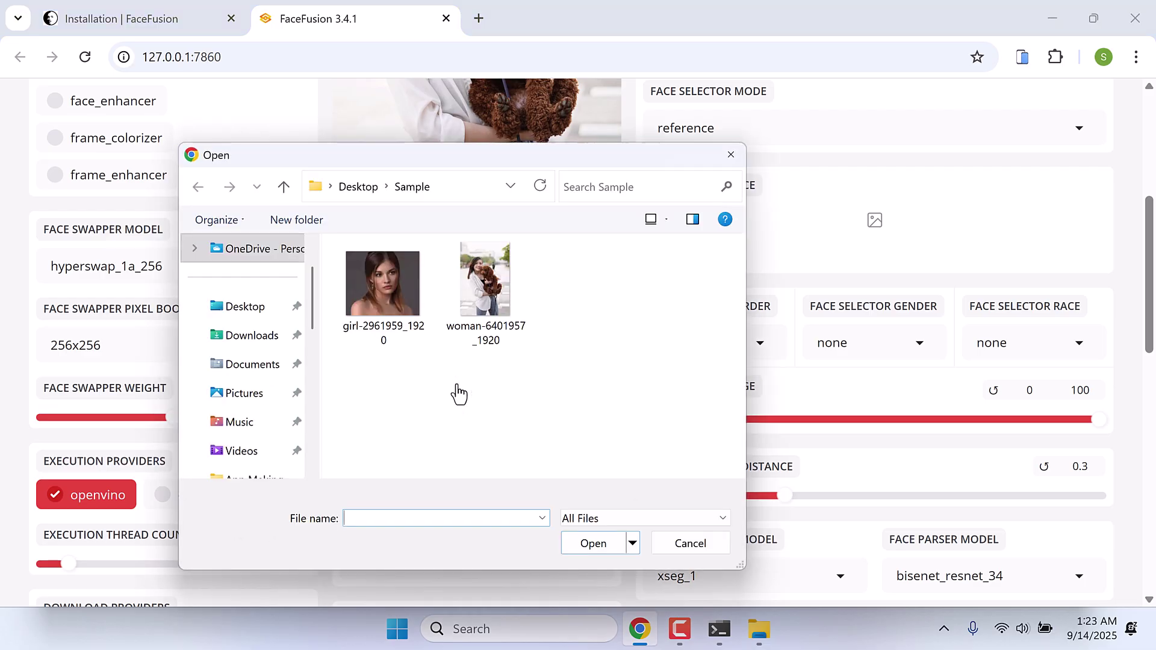
{"action": "double_click", "coordinate": [388, 303]}
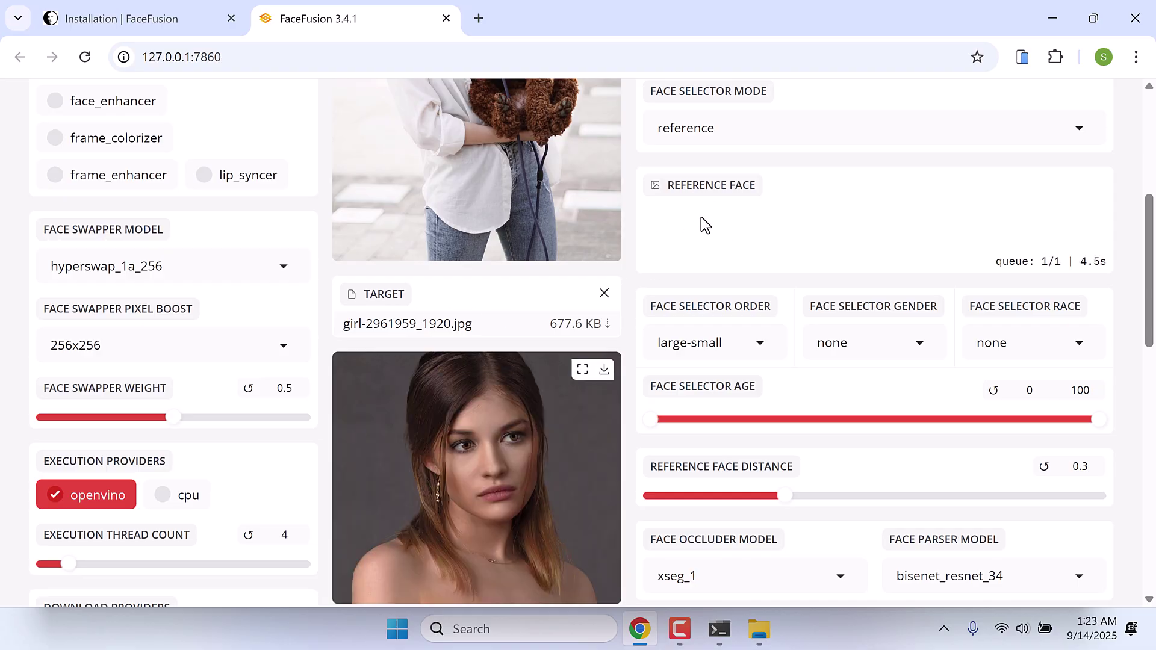
{"action": "scroll", "coordinate": [692, 224], "scroll_direction": "up", "scroll_amount": 6}
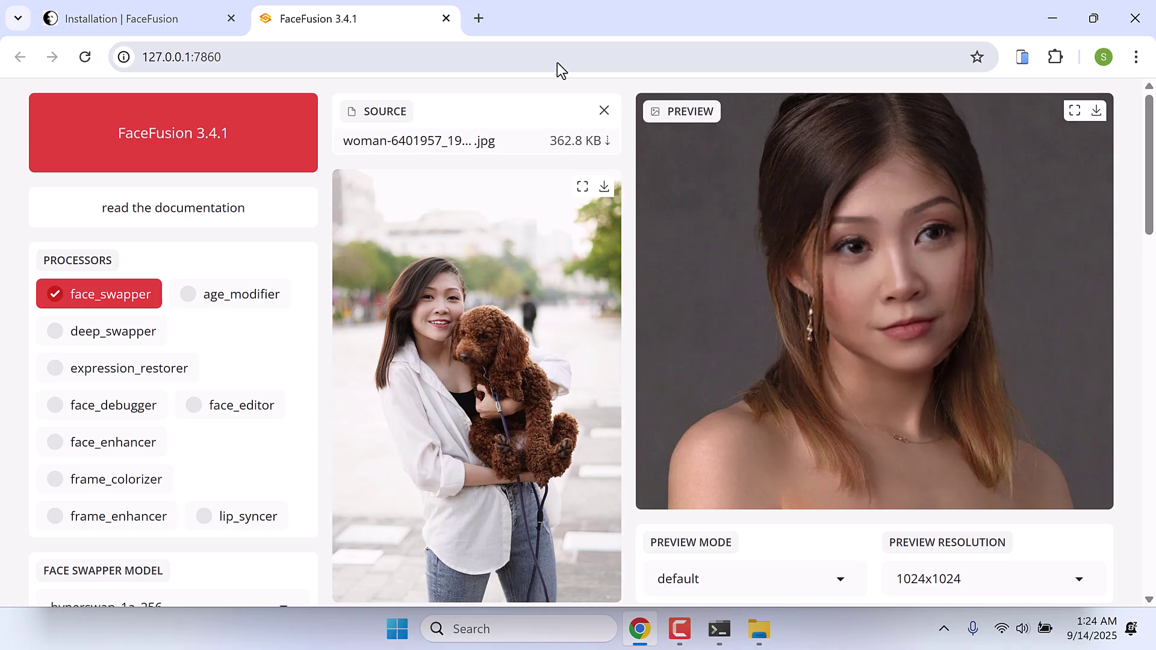
- In a new tab, go to the Buy Me a Coffee creator page and browse its Shop toolkit listings
{"action": "left_click", "coordinate": [485, 15]}
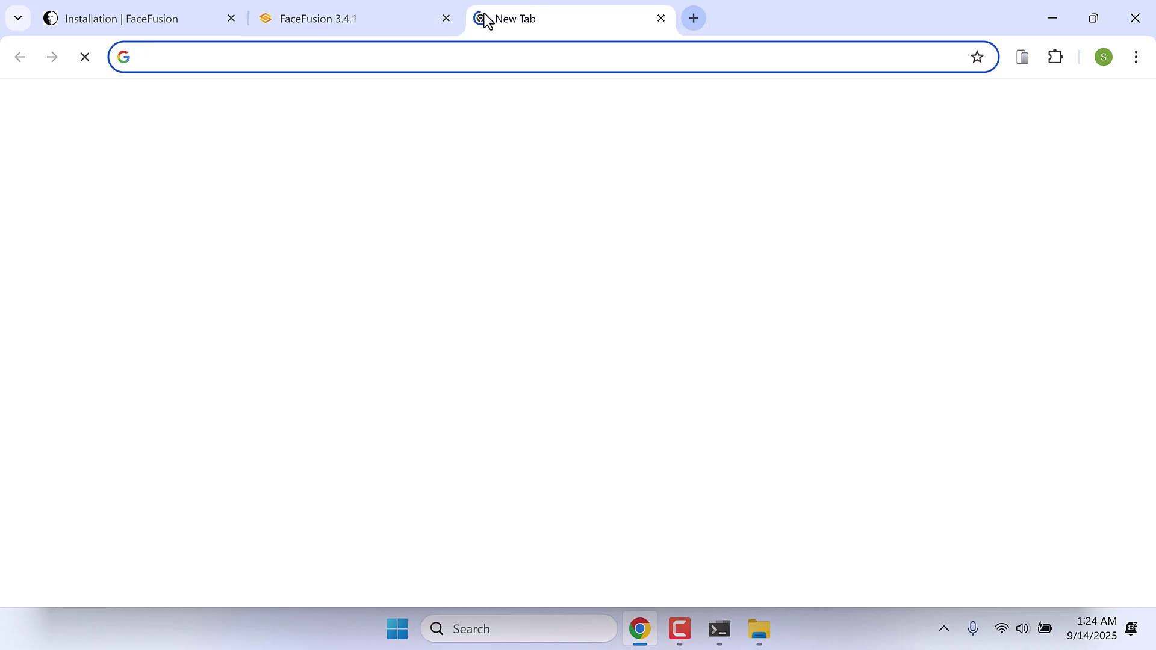
{"action": "type", "text": "bu"}
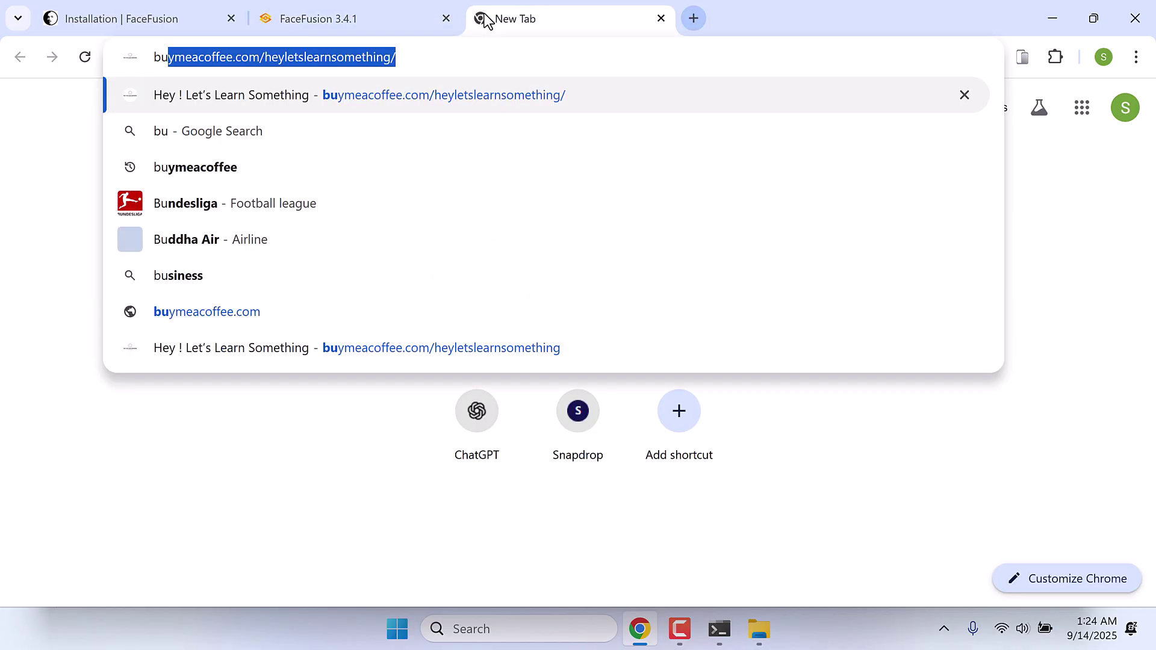
{"action": "key", "text": "Return"}
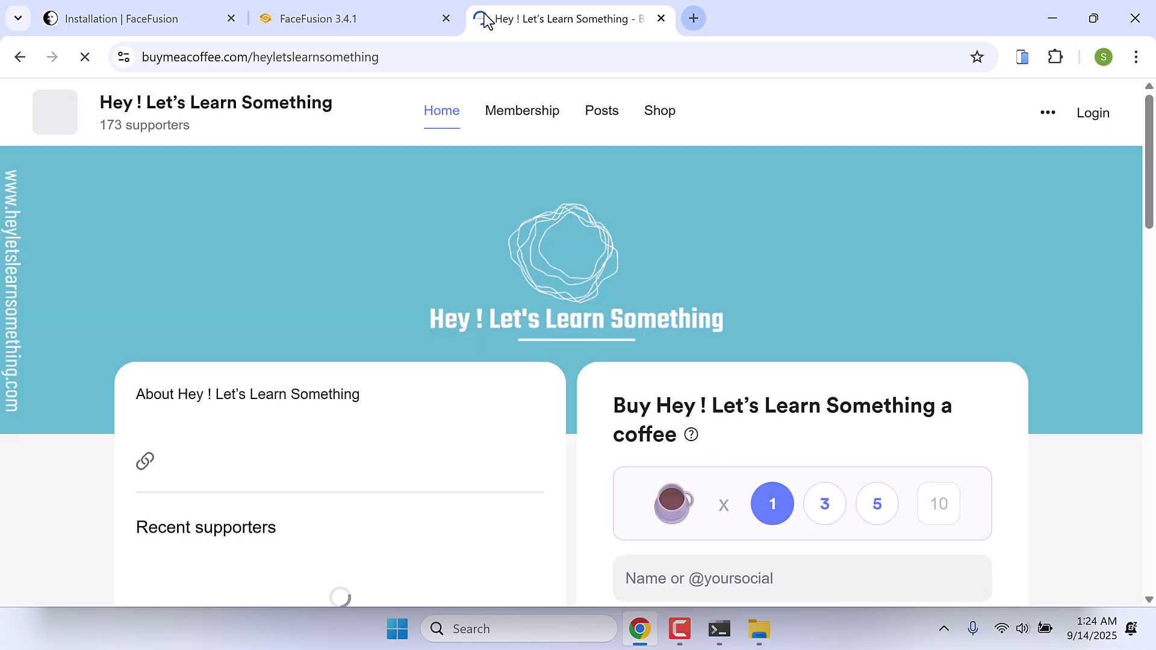
{"action": "left_click", "coordinate": [666, 113]}
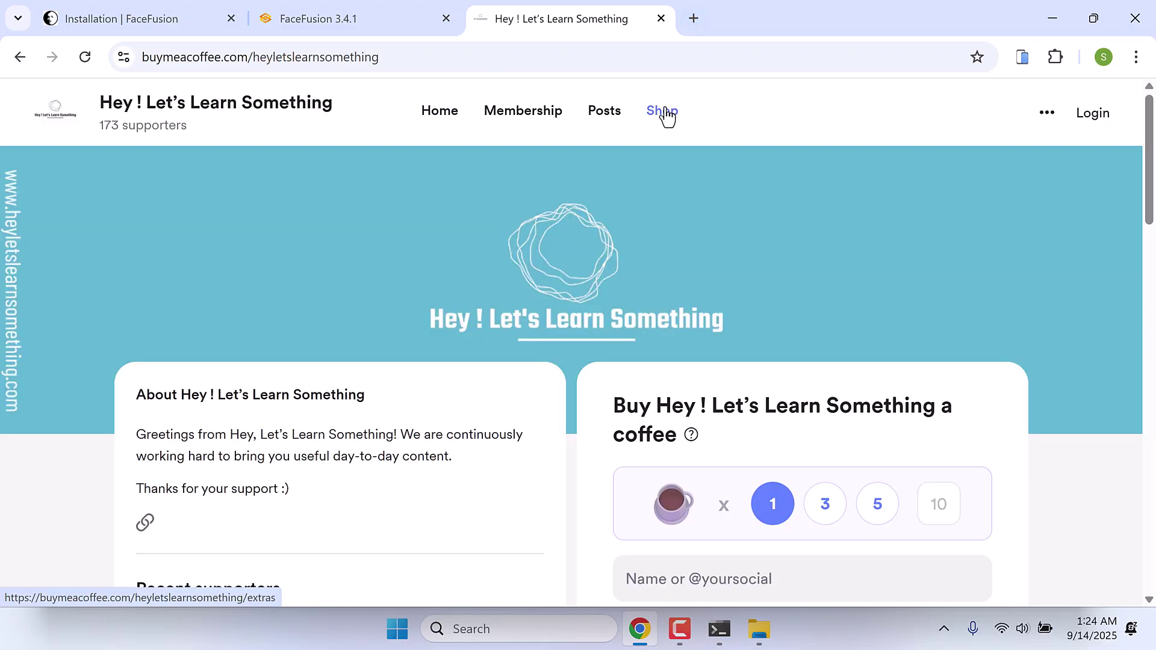
{"action": "scroll", "coordinate": [665, 113], "scroll_direction": "down", "scroll_amount": 5}
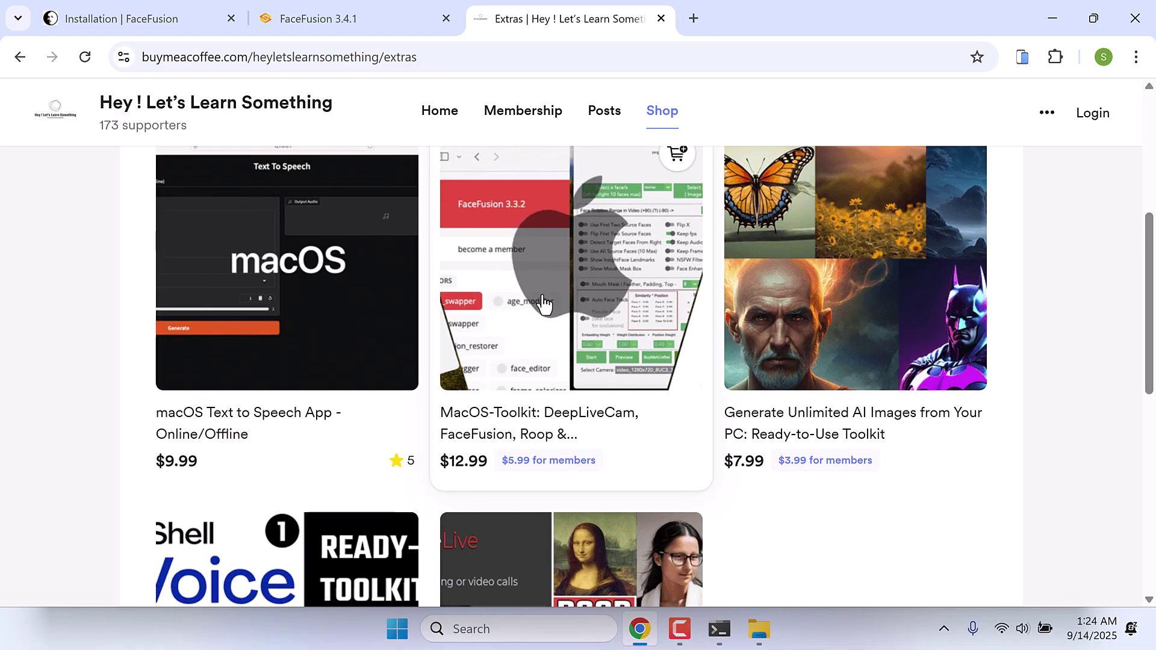
{"action": "scroll", "coordinate": [548, 259], "scroll_direction": "down", "scroll_amount": 5}
{"action": "scroll", "coordinate": [545, 307], "scroll_direction": "down", "scroll_amount": 1}
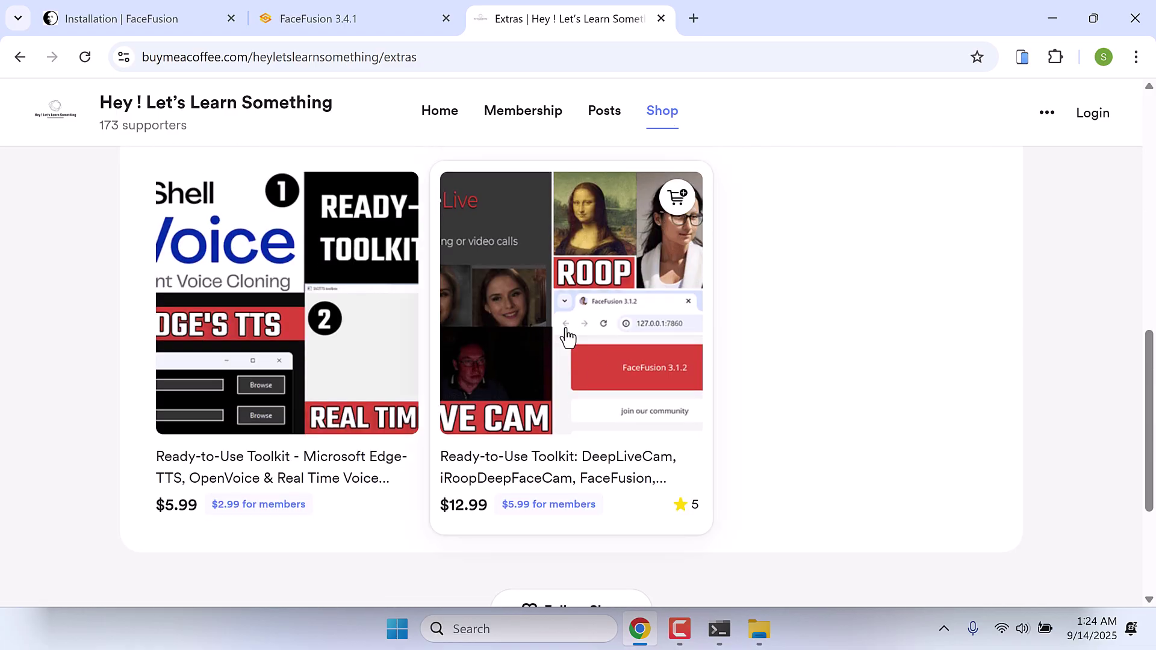
{"action": "scroll", "coordinate": [572, 337], "scroll_direction": "up", "scroll_amount": 10}
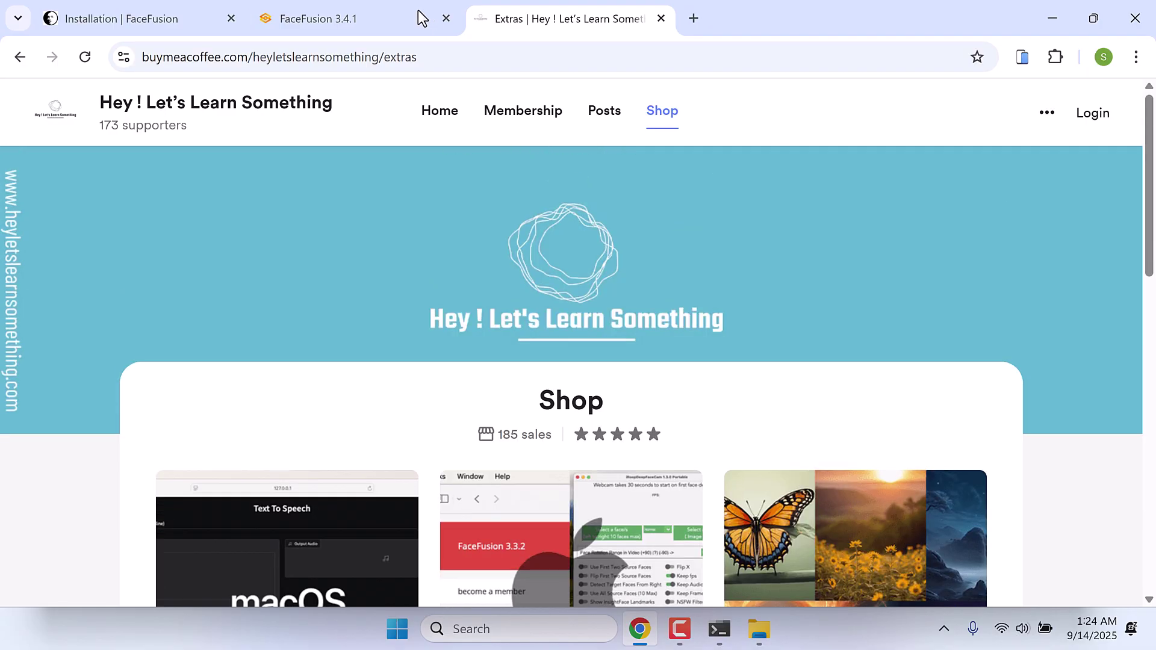